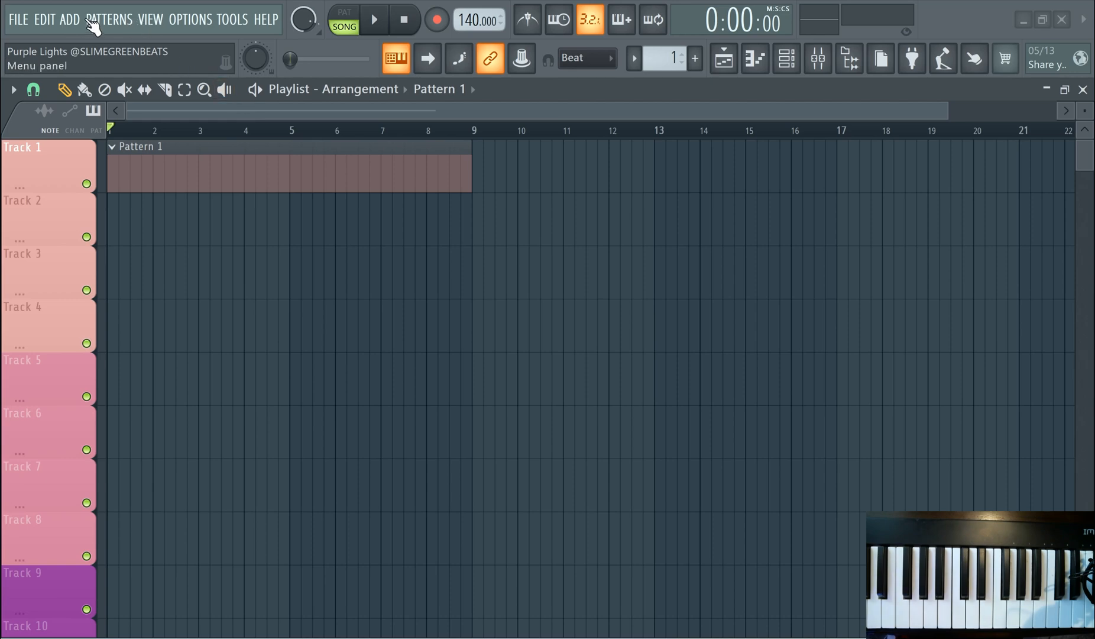
# Add a MiniSynth instrument channel and reposition its plugin window
pyautogui.click(70, 19)
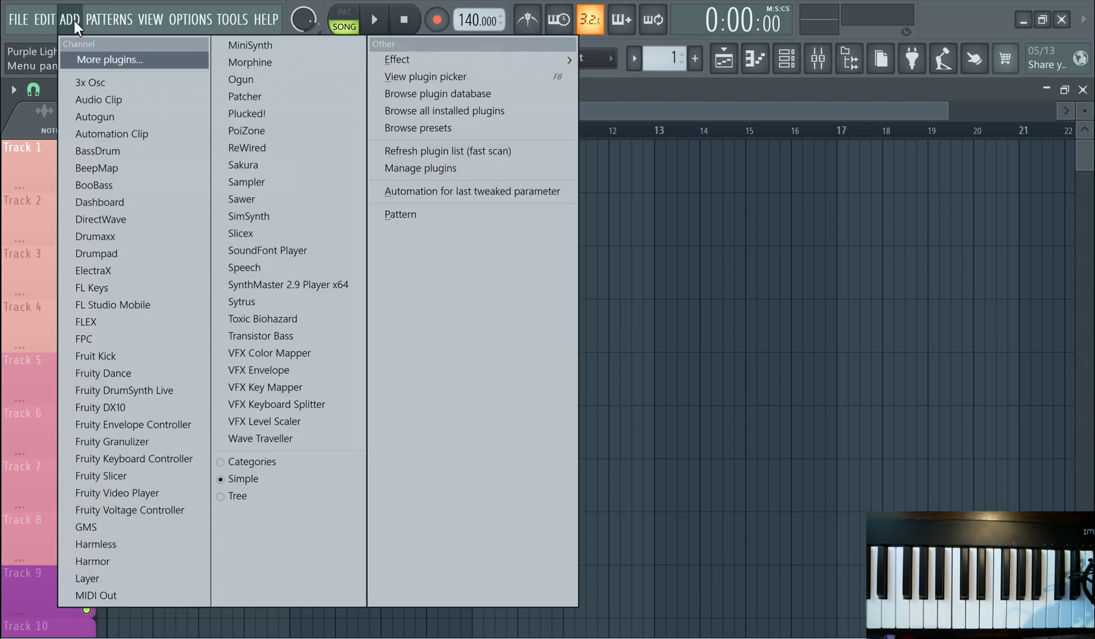
pyautogui.moveTo(109, 19)
pyautogui.moveTo(68, 23)
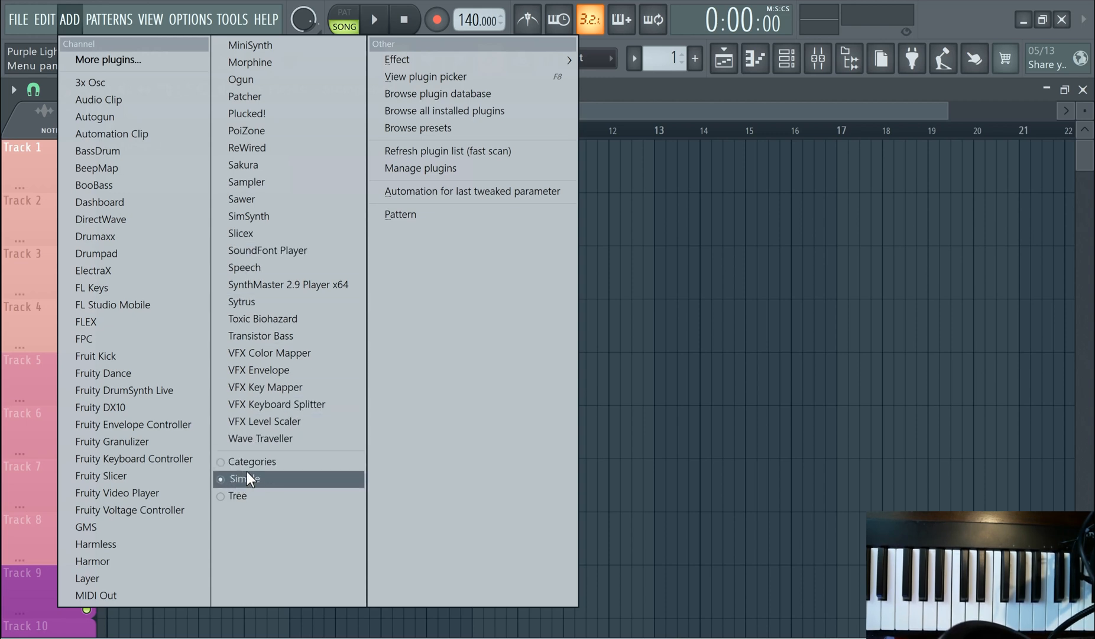
pyautogui.click(242, 51)
pyautogui.moveTo(415, 291); pyautogui.dragTo(427, 126)
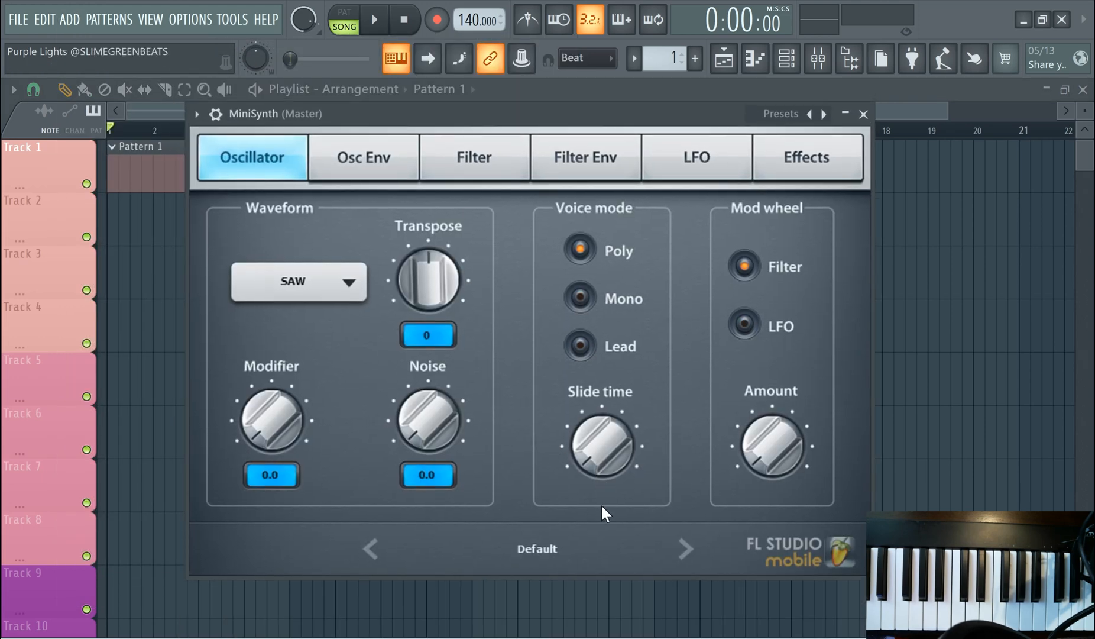
# Browse through the MiniSynth presets and load the Keys Harp preset
pyautogui.click(686, 551)
pyautogui.click(686, 551)
pyautogui.click(686, 551)
pyautogui.click(686, 551)
pyautogui.click(686, 551)
pyautogui.click(686, 551)
pyautogui.click(686, 551)
pyautogui.click(686, 552)
pyautogui.click(686, 551)
pyautogui.click(686, 551)
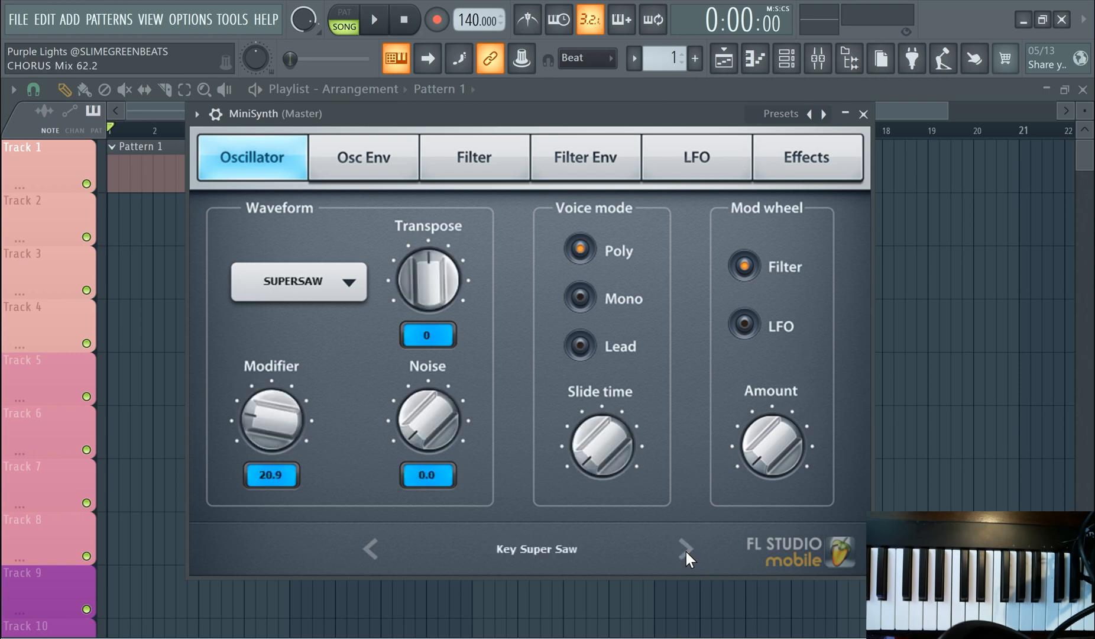
pyautogui.click(686, 551)
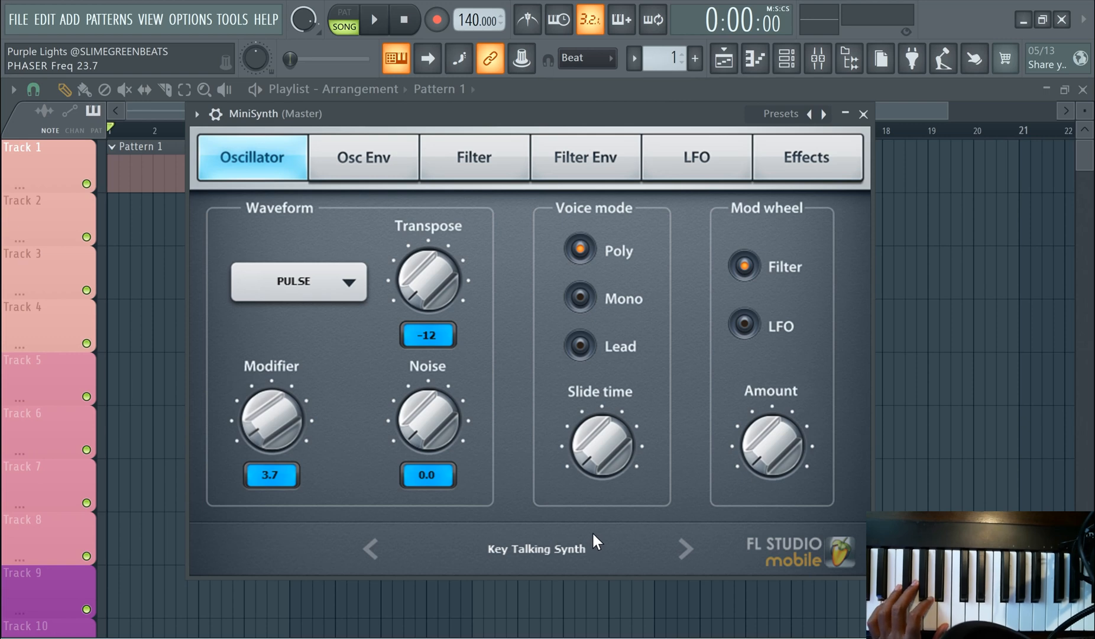
pyautogui.click(685, 547)
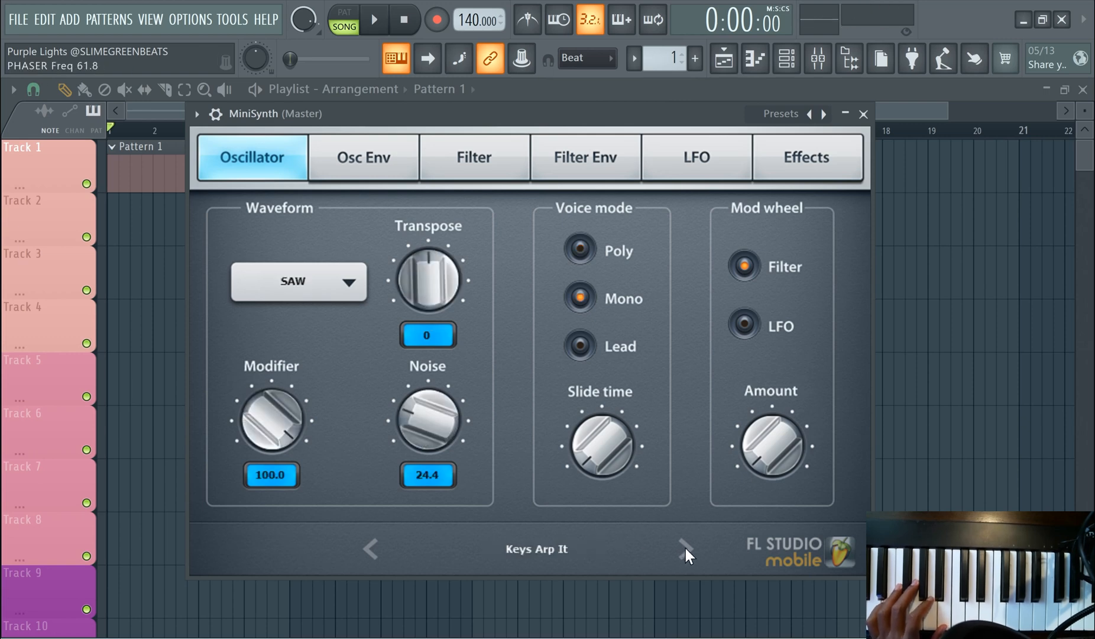
pyautogui.click(683, 547)
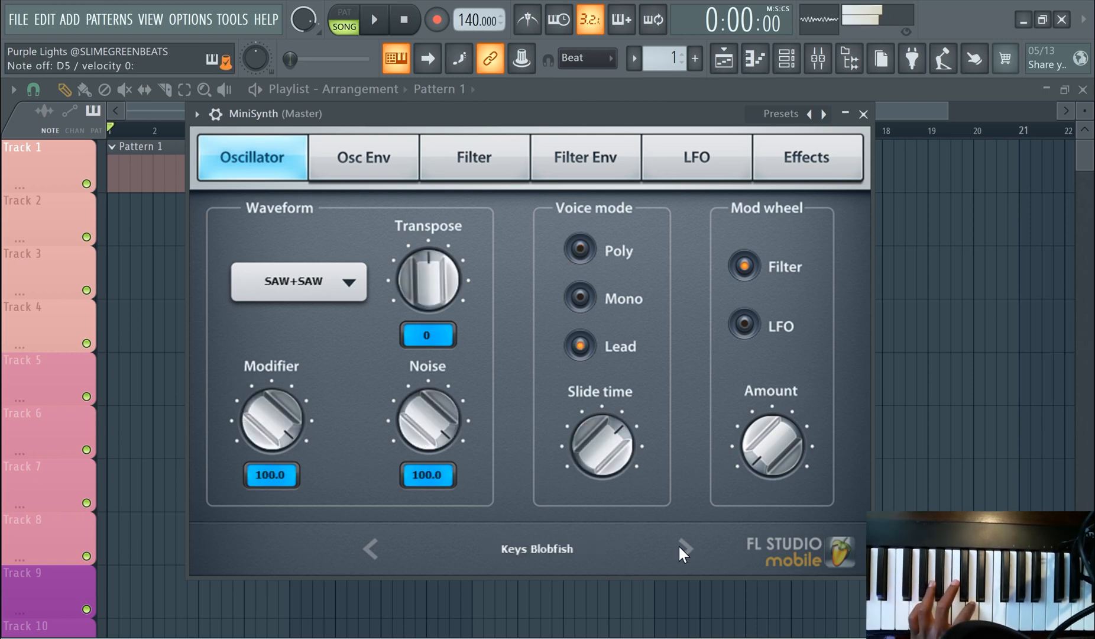
pyautogui.click(678, 548)
pyautogui.click(676, 545)
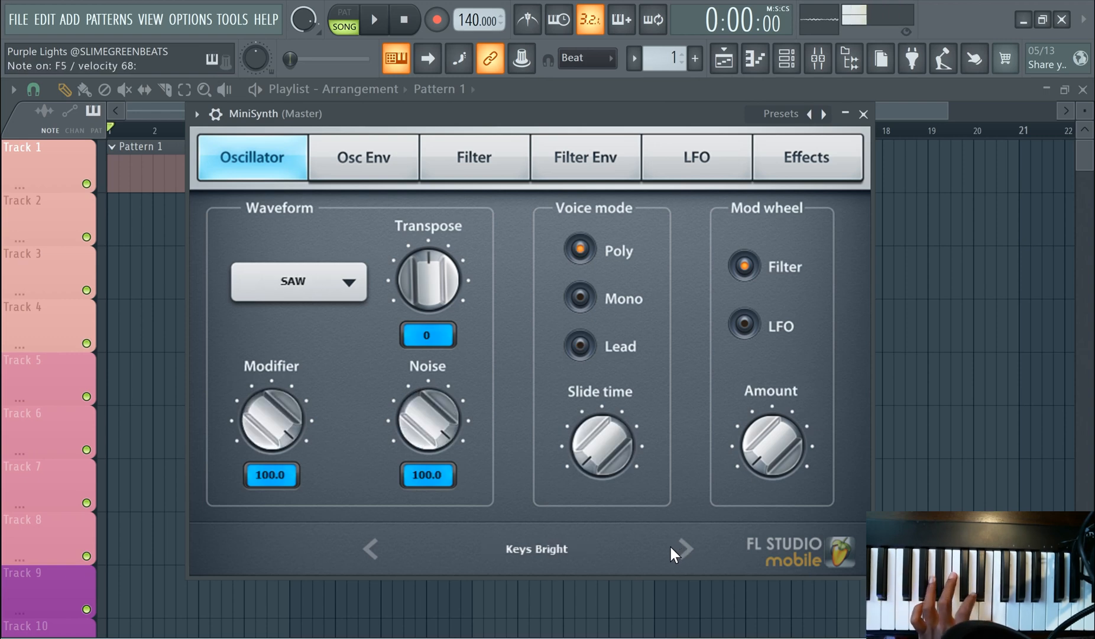
pyautogui.click(670, 544)
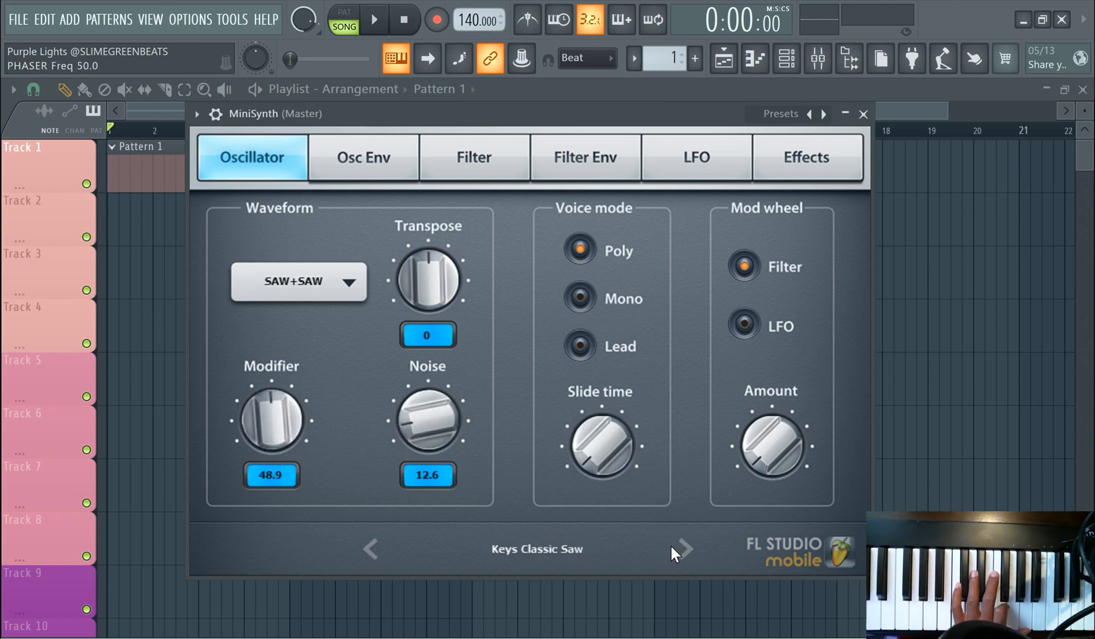
pyautogui.click(670, 544)
pyautogui.click(674, 542)
pyautogui.click(675, 542)
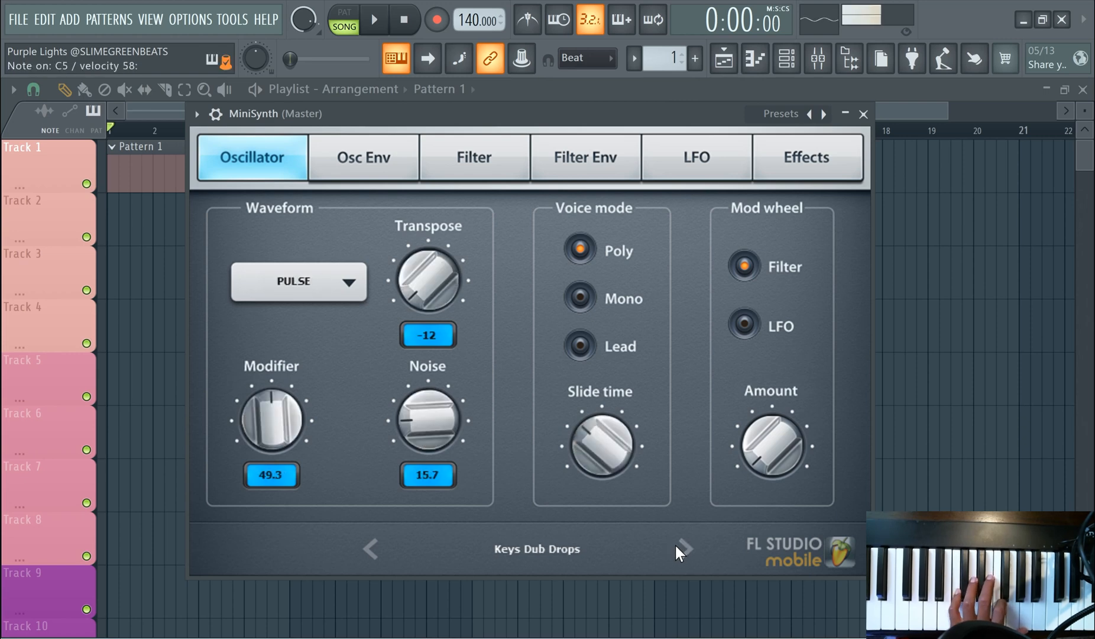
pyautogui.click(676, 545)
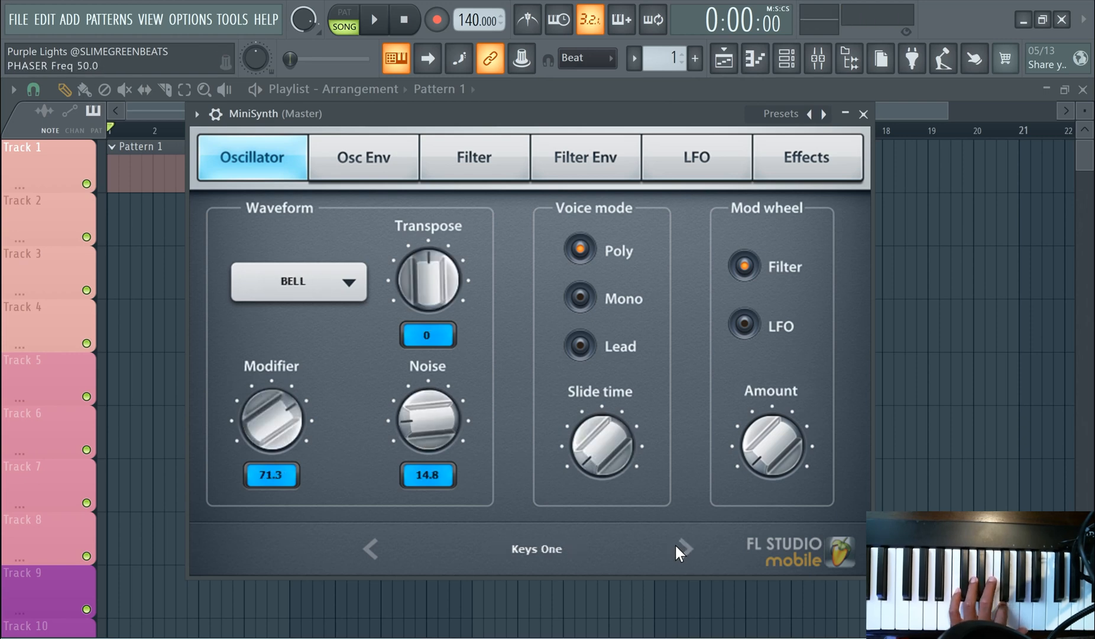
pyautogui.click(370, 549)
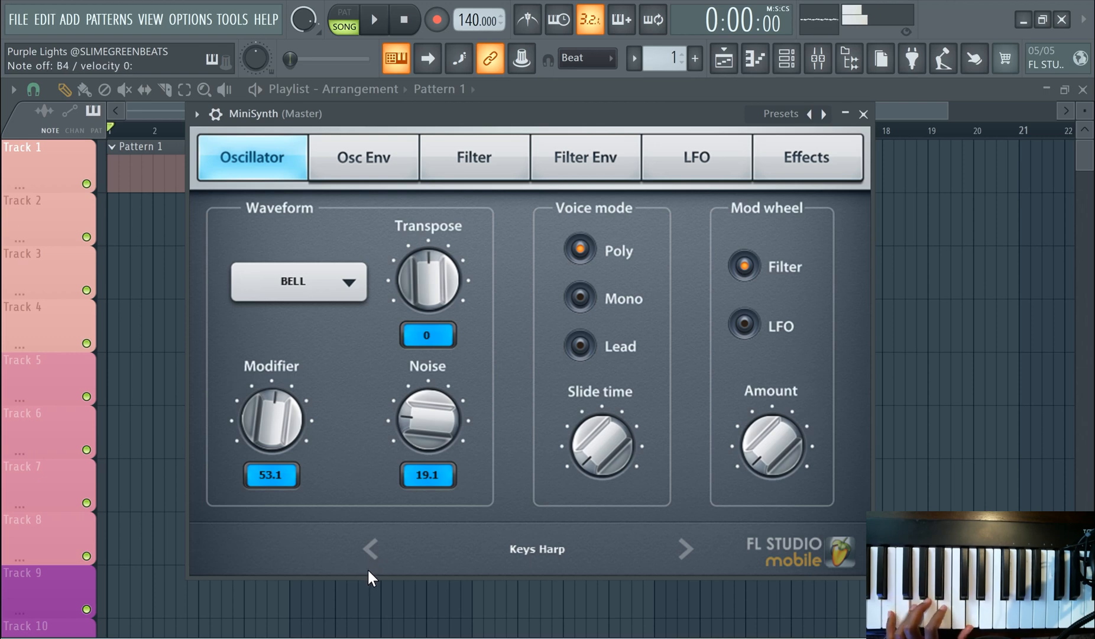
pyautogui.click(437, 20)
pyautogui.click(527, 20)
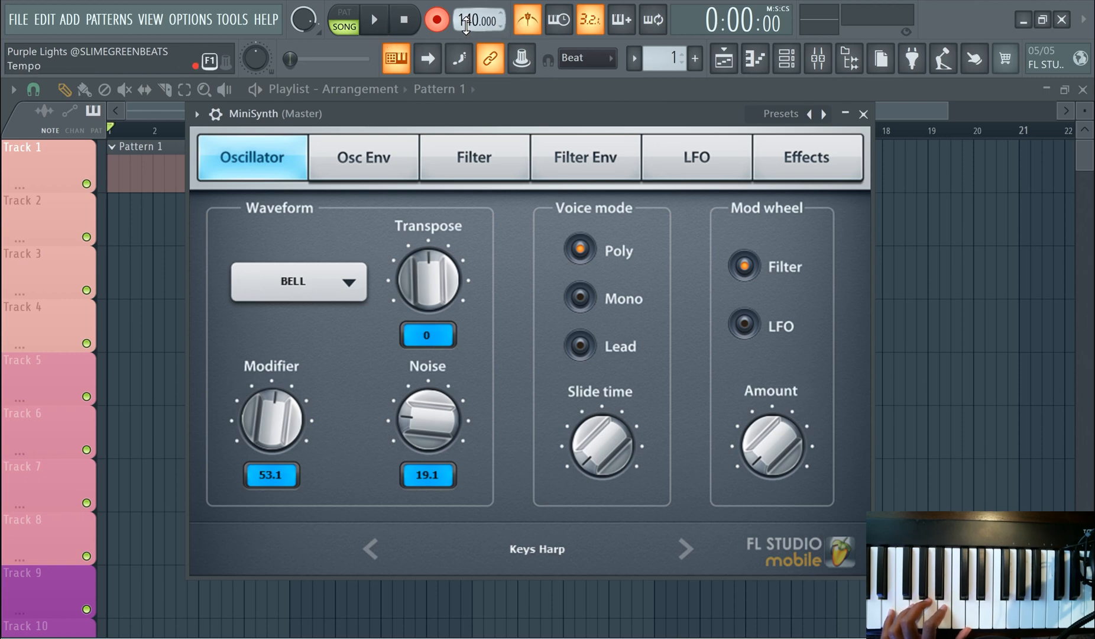
pyautogui.click(528, 19)
pyautogui.click(438, 20)
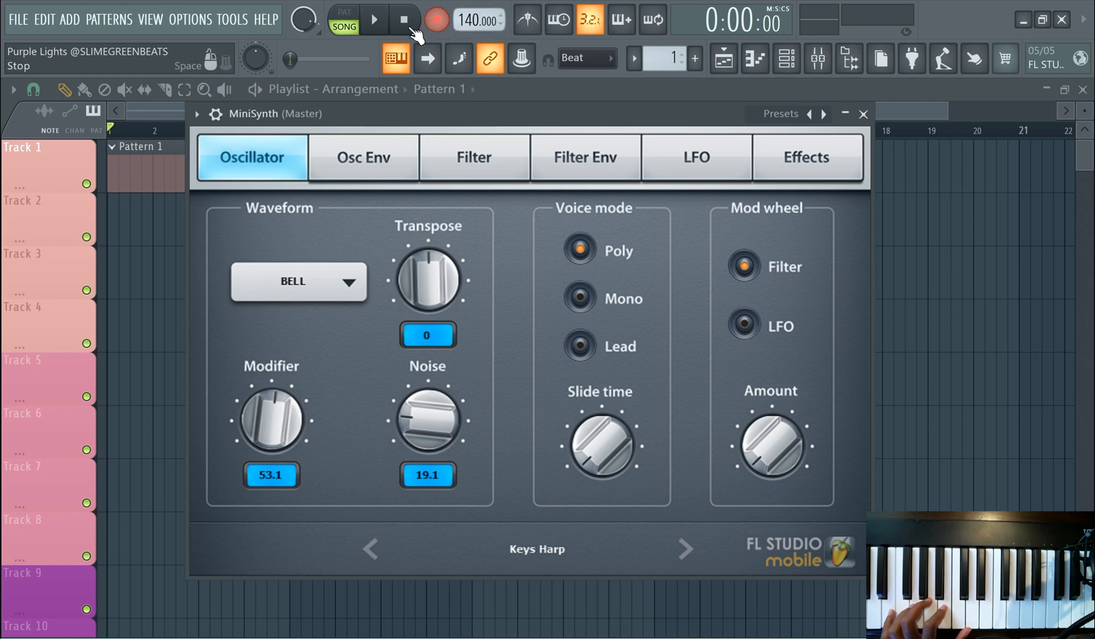
# Start playback with the metronome on and set the project tempo to 184 BPM
pyautogui.click(381, 26)
pyautogui.click(528, 20)
pyautogui.moveTo(478, 19)
pyautogui.mouseDown()
pyautogui.moveTo(478, 36)
pyautogui.moveTo(464, 4)
pyautogui.mouseUp()
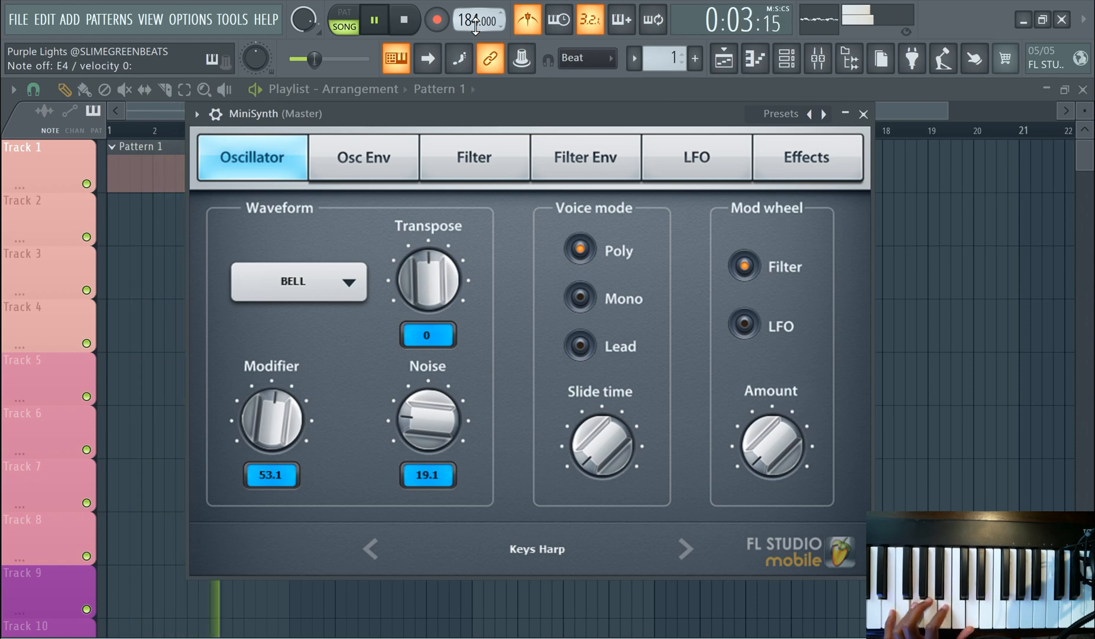
pyautogui.moveTo(476, 26); pyautogui.dragTo(476, 31)
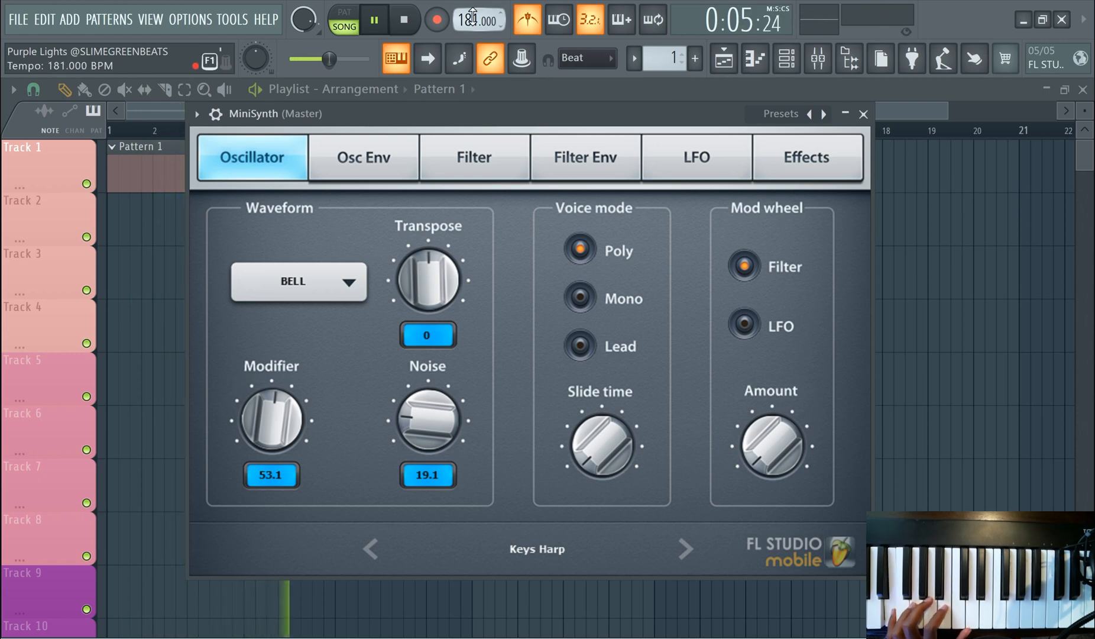
pyautogui.moveTo(475, 17); pyautogui.dragTo(475, 10)
# Record a Keys Harp melody of E4, G4, B4 and D5 notes into Pattern 1, then turn the metronome off
pyautogui.press('space')
pyautogui.click(382, 23)
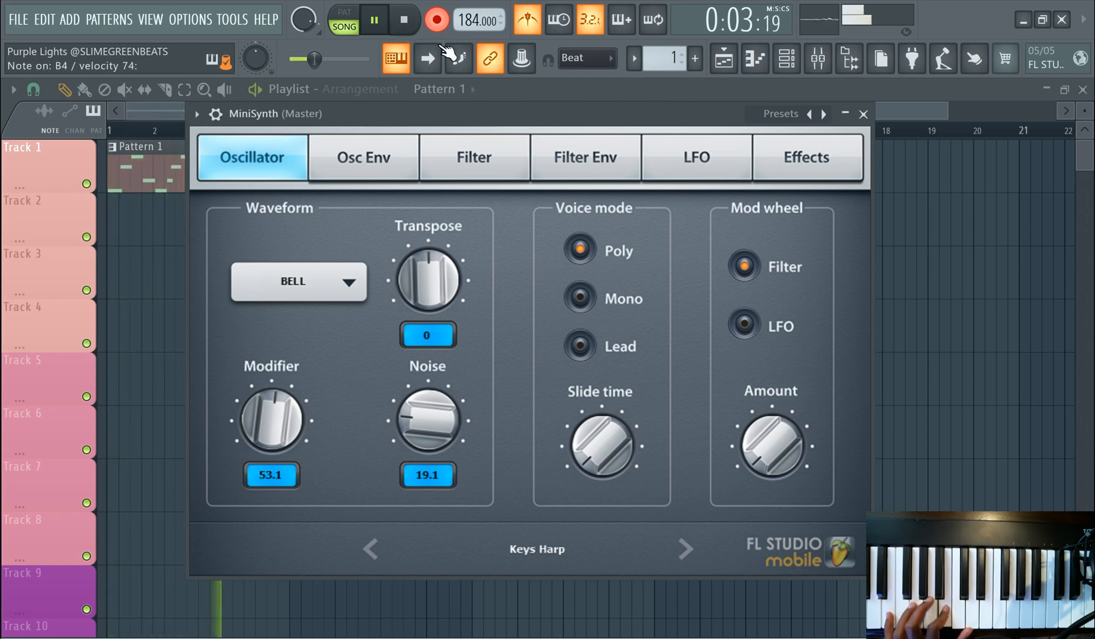
pyautogui.click(375, 20)
pyautogui.click(528, 17)
# Open the recorded Pattern 1 clip in the piano roll and play it back
pyautogui.doubleClick(166, 168)
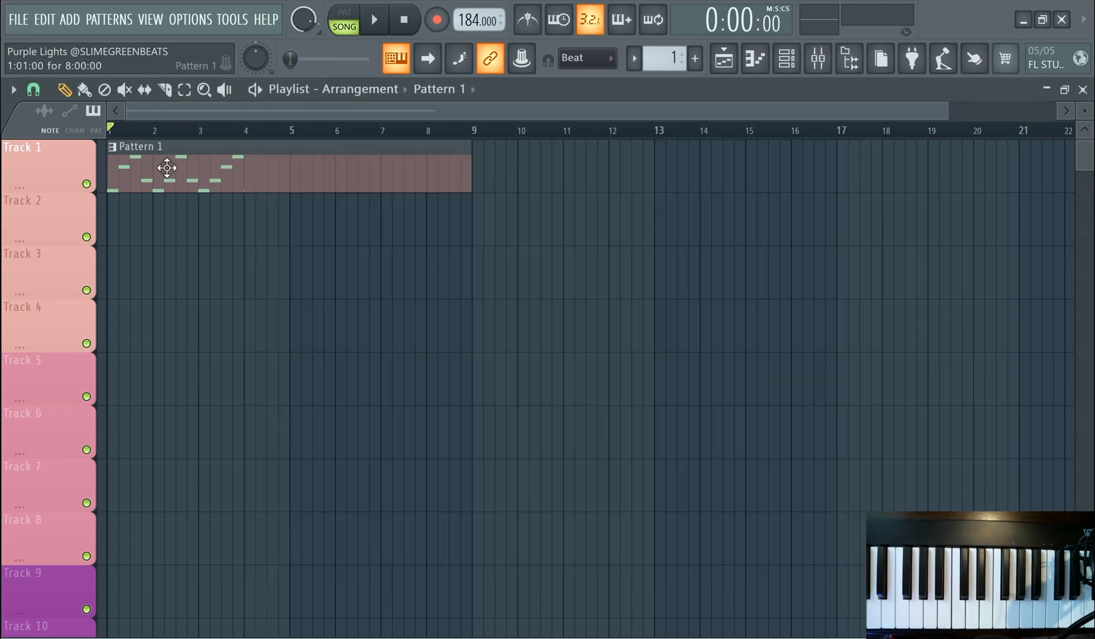
pyautogui.moveTo(239, 113); pyautogui.dragTo(112, 118)
pyautogui.scroll(-3, 109, 148)
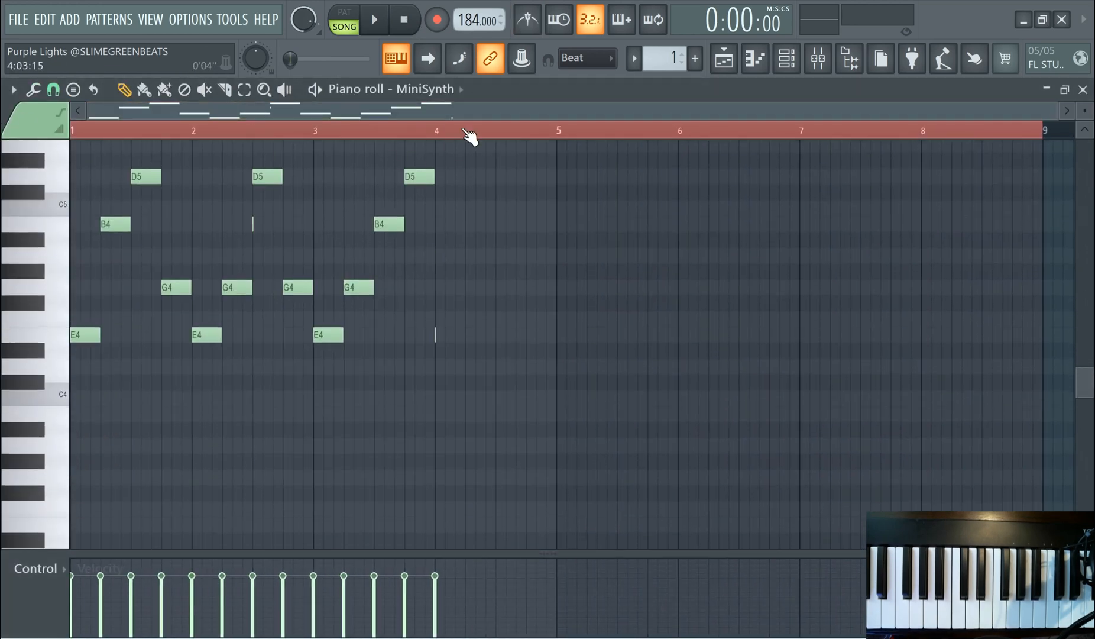
pyautogui.scroll(1, 278, 217)
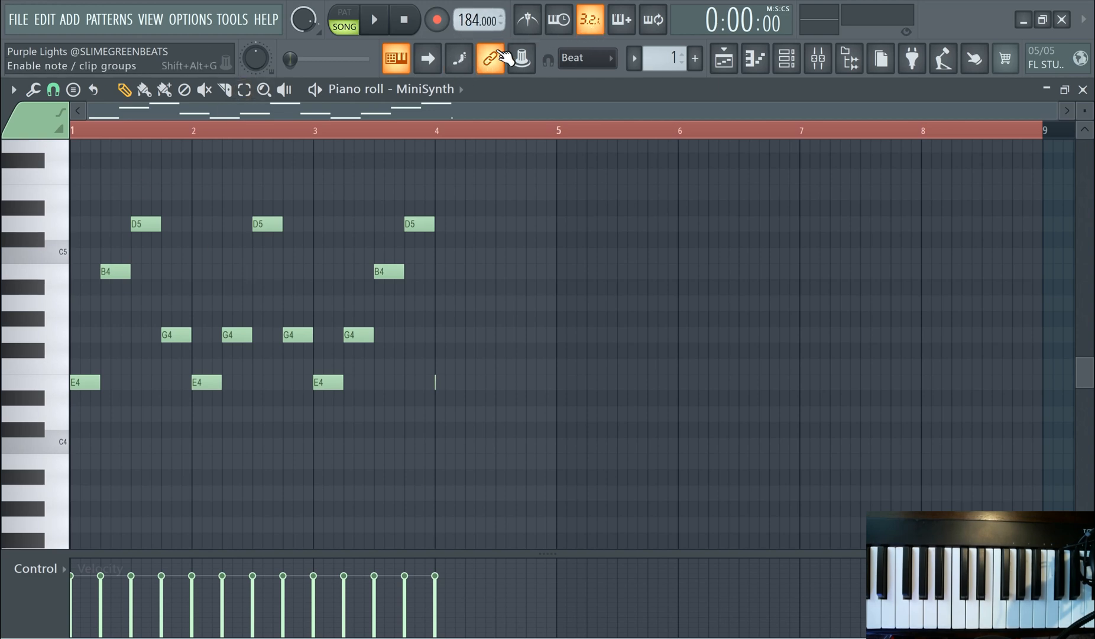
pyautogui.click(379, 20)
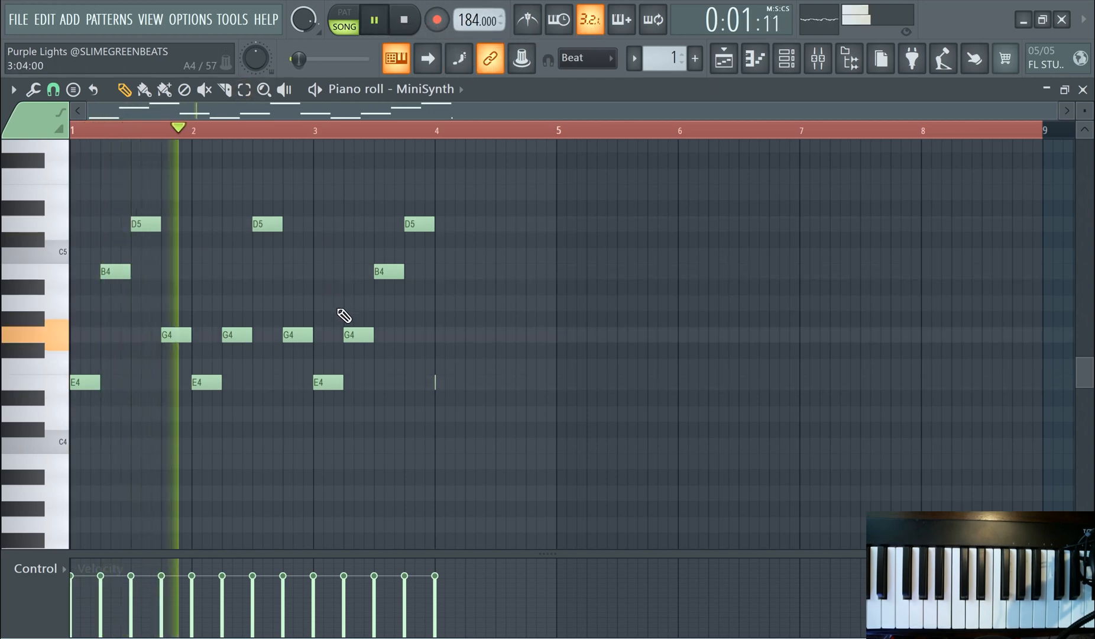
# Delete every note from bar 3 onward in the piano roll and restart playback from bar 1
pyautogui.rightClick(436, 382)
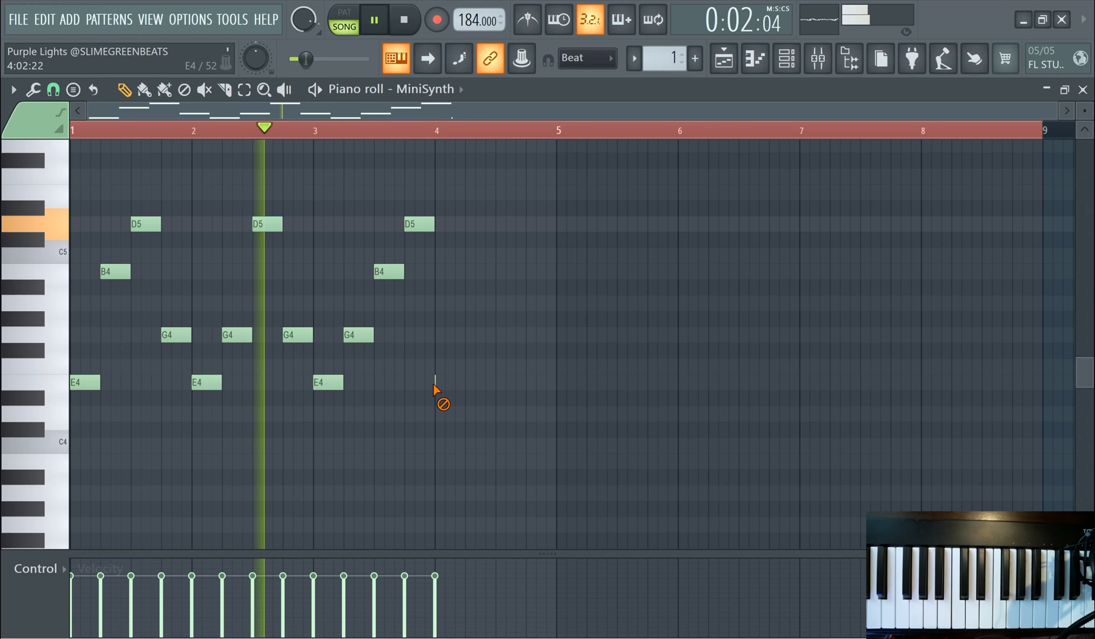
pyautogui.rightClick(331, 382)
pyautogui.rightClick(358, 335)
pyautogui.rightClick(390, 271)
pyautogui.rightClick(419, 224)
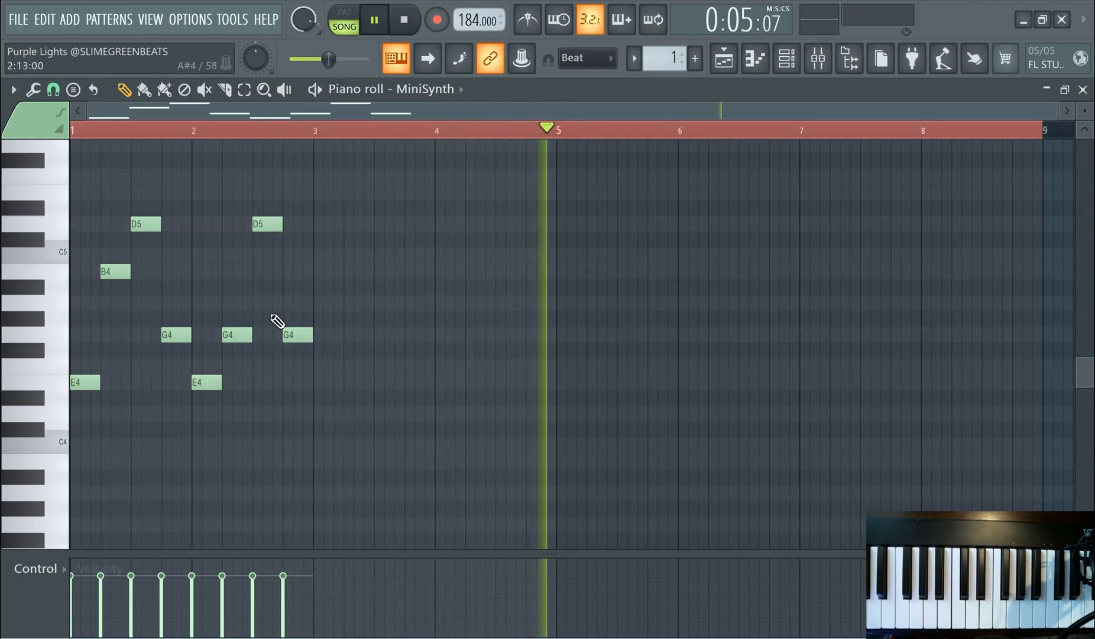
pyautogui.click(74, 130)
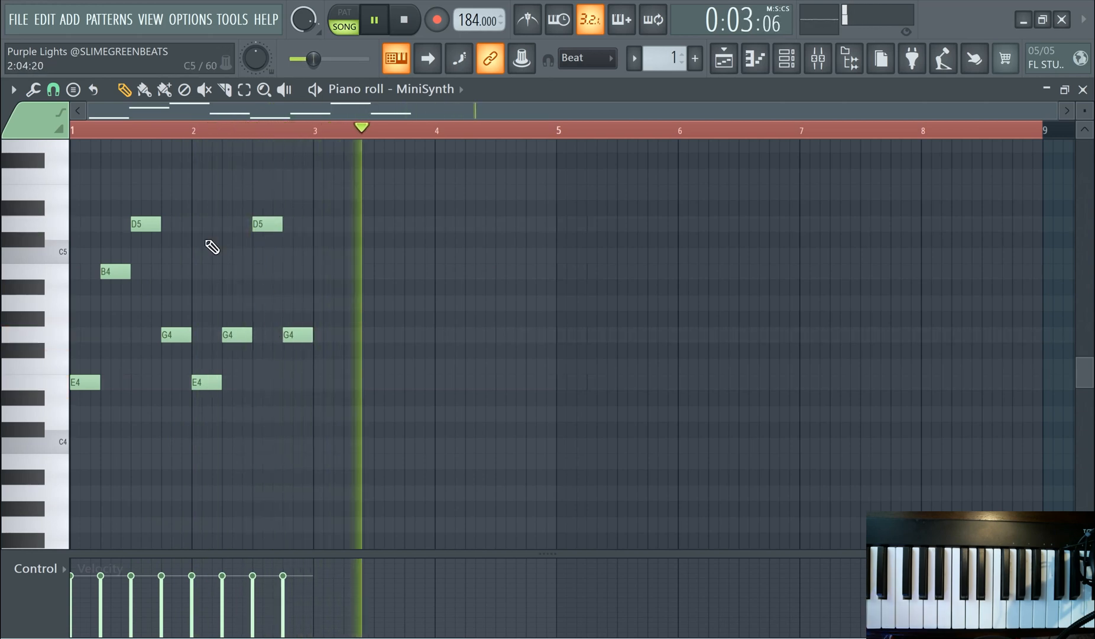
# Duplicate the melody in bars 1 and 2 into bars 3 and 4, then clear the selection
pyautogui.moveTo(325, 148); pyautogui.dragTo(2, 529)
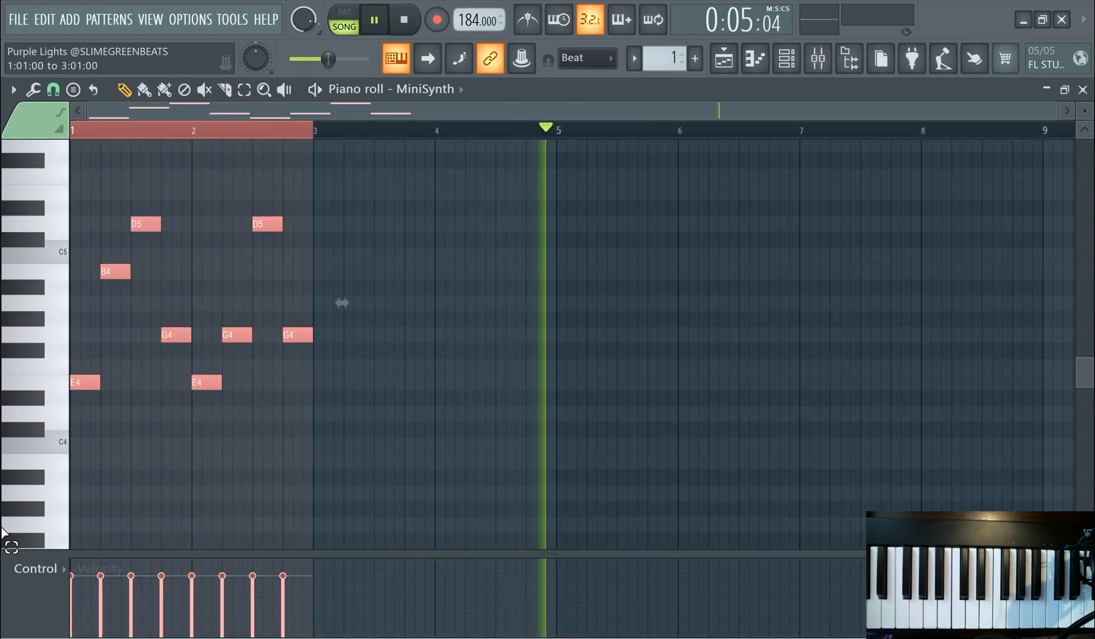
pyautogui.hotkey('ctrl', 'b')
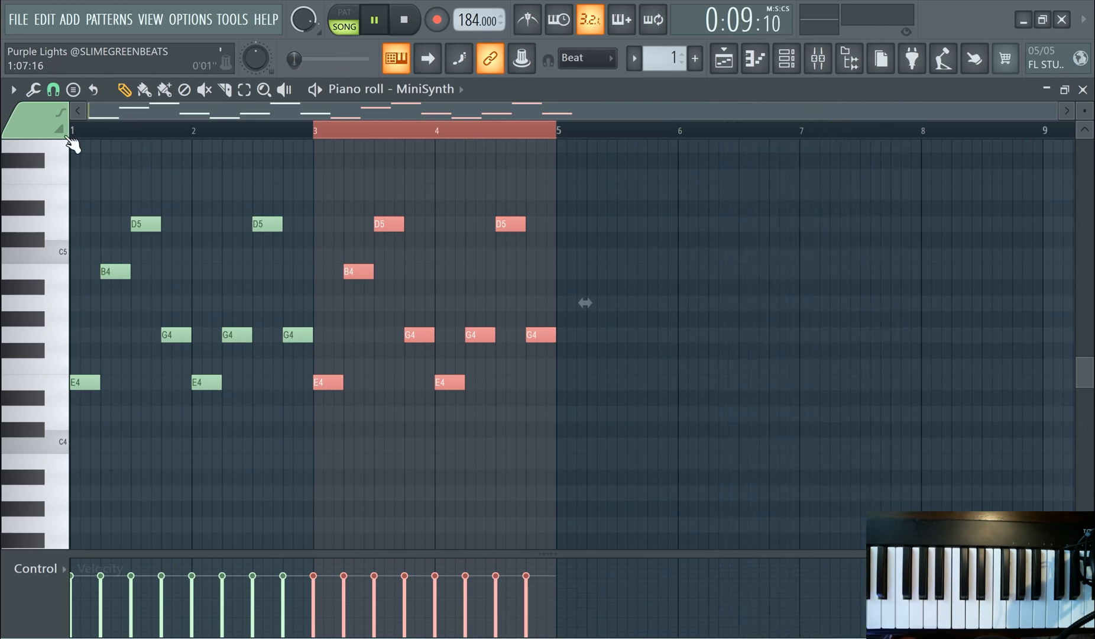
pyautogui.scroll(-1, 298, 277)
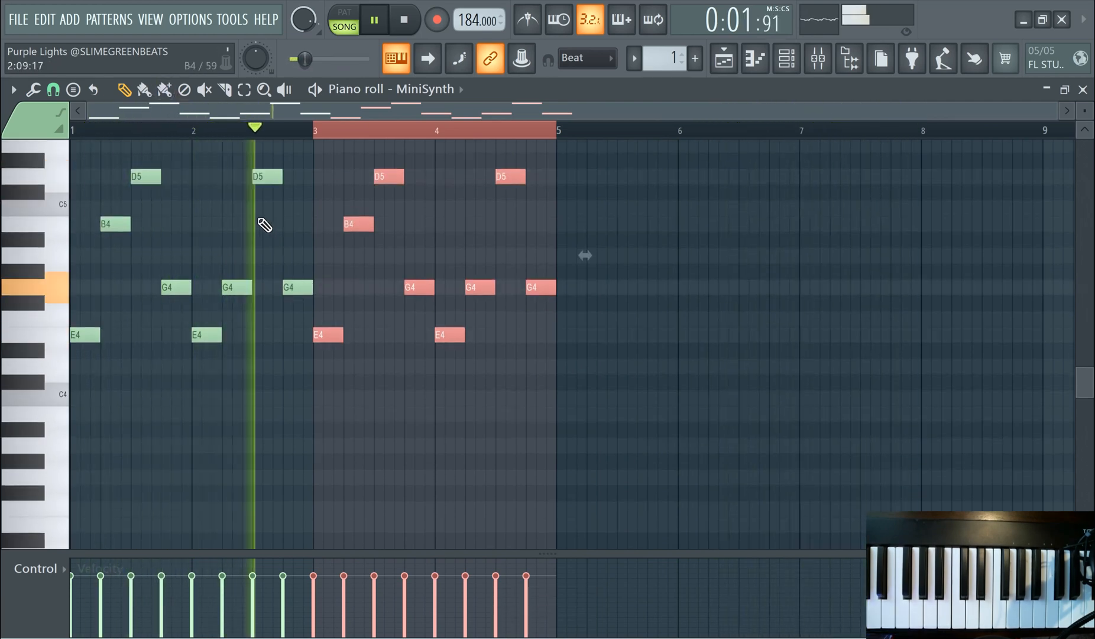
pyautogui.hotkey('ctrl', 'd')
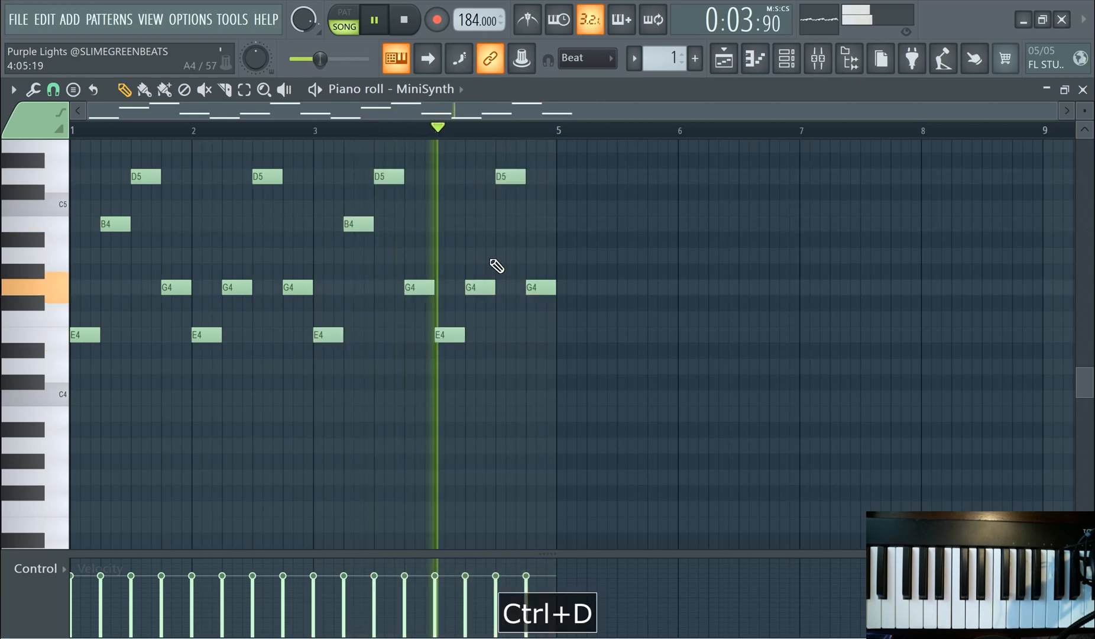
# Duplicate the full four-bar melody into bars 5 to 8 and deselect the copied notes
pyautogui.hotkey('ctrl', 'a')
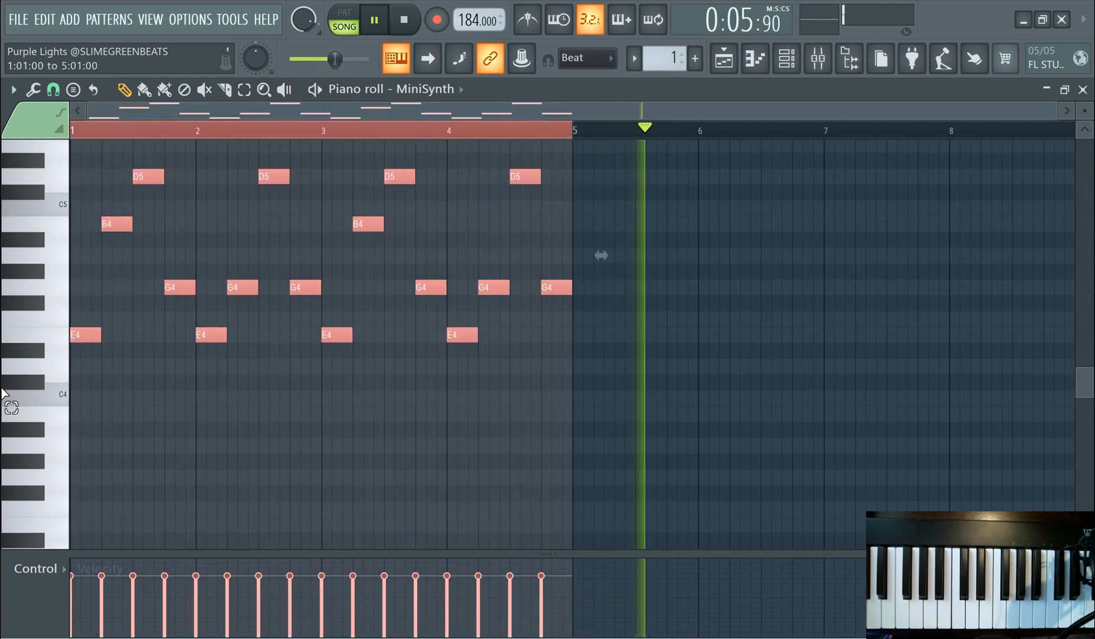
pyautogui.hotkey('ctrl', 'b')
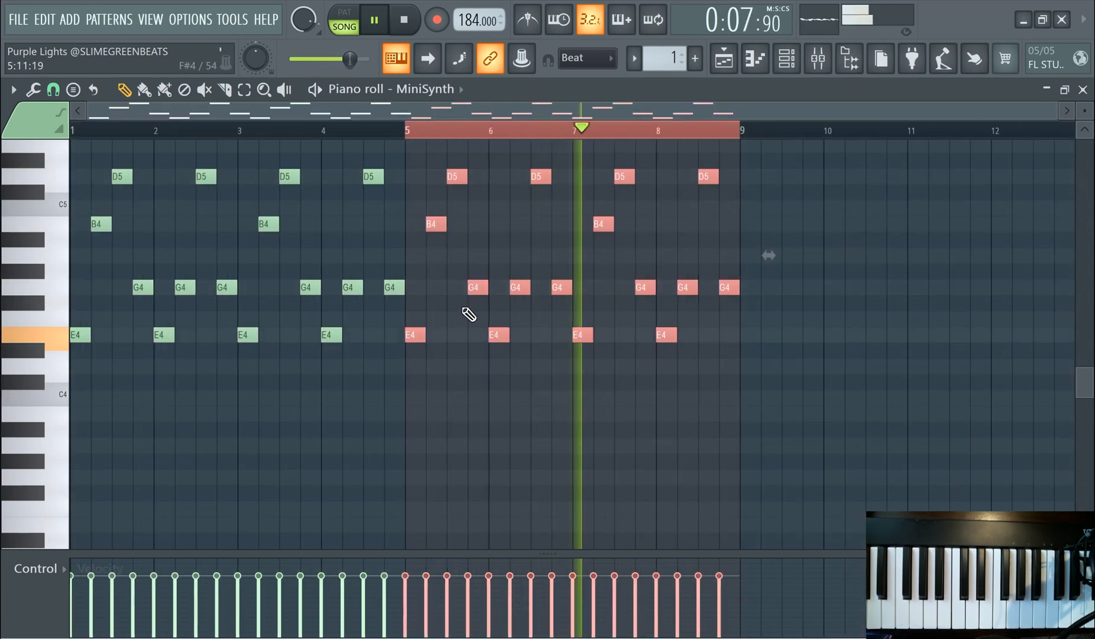
pyautogui.hotkey('ctrl', 'd')
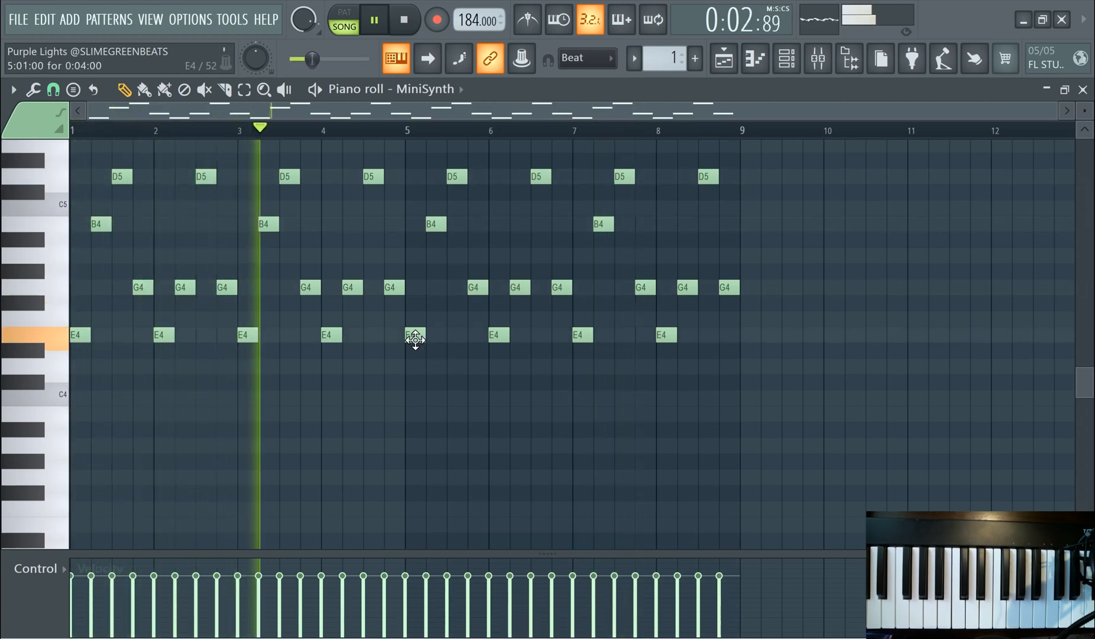
# Lower the four E4 notes at the starts of bars 5 to 8 to D4
pyautogui.moveTo(415, 339); pyautogui.dragTo(415, 370)
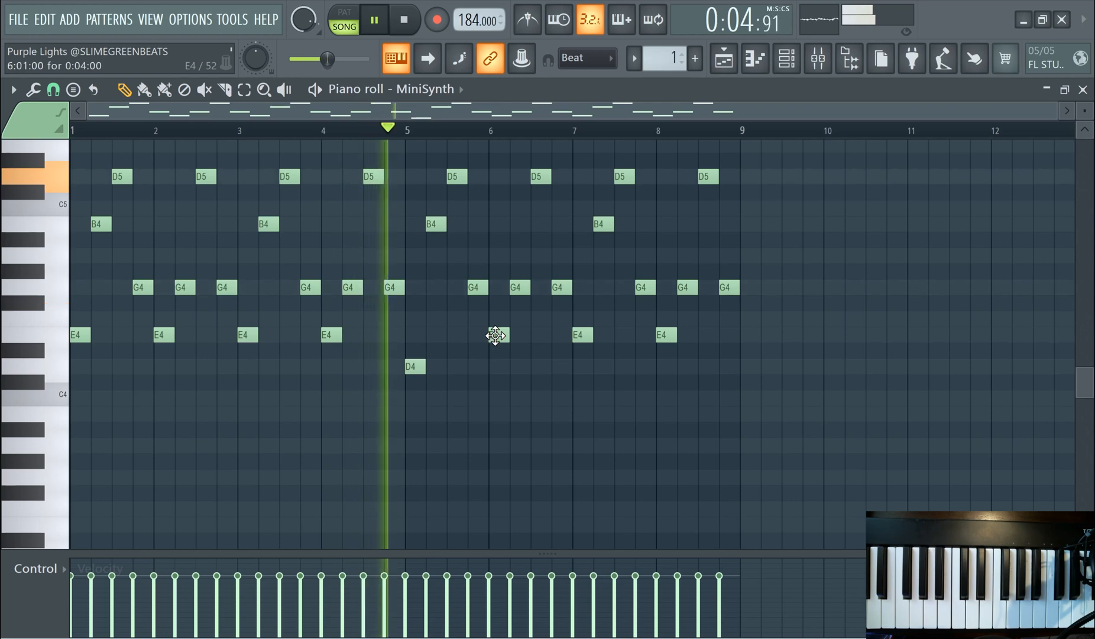
pyautogui.moveTo(495, 336); pyautogui.dragTo(495, 370)
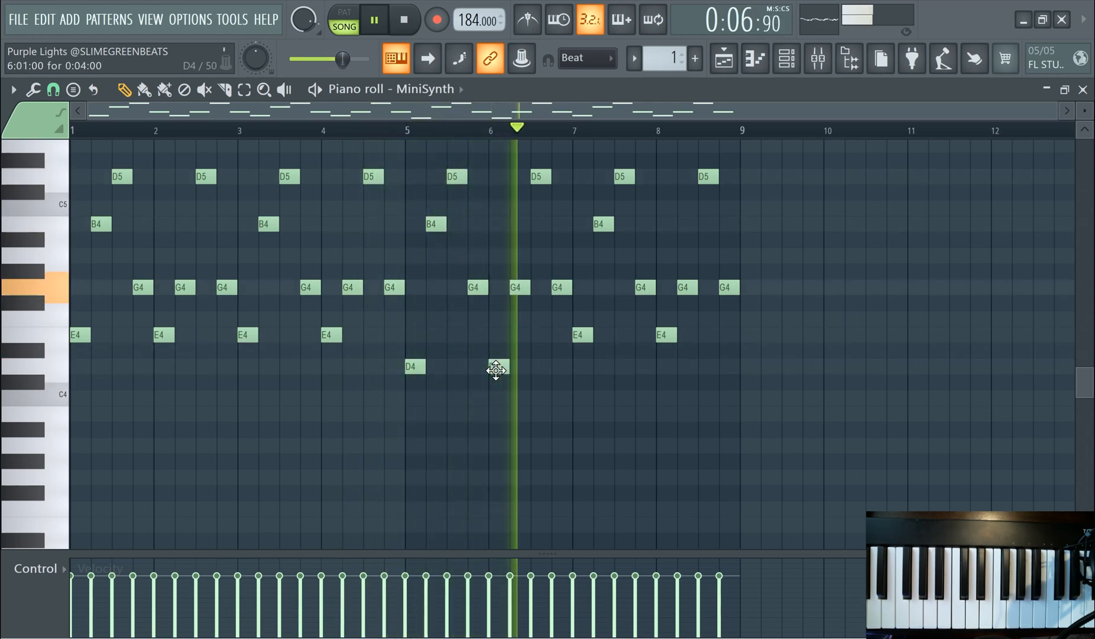
pyautogui.moveTo(578, 335); pyautogui.dragTo(584, 377)
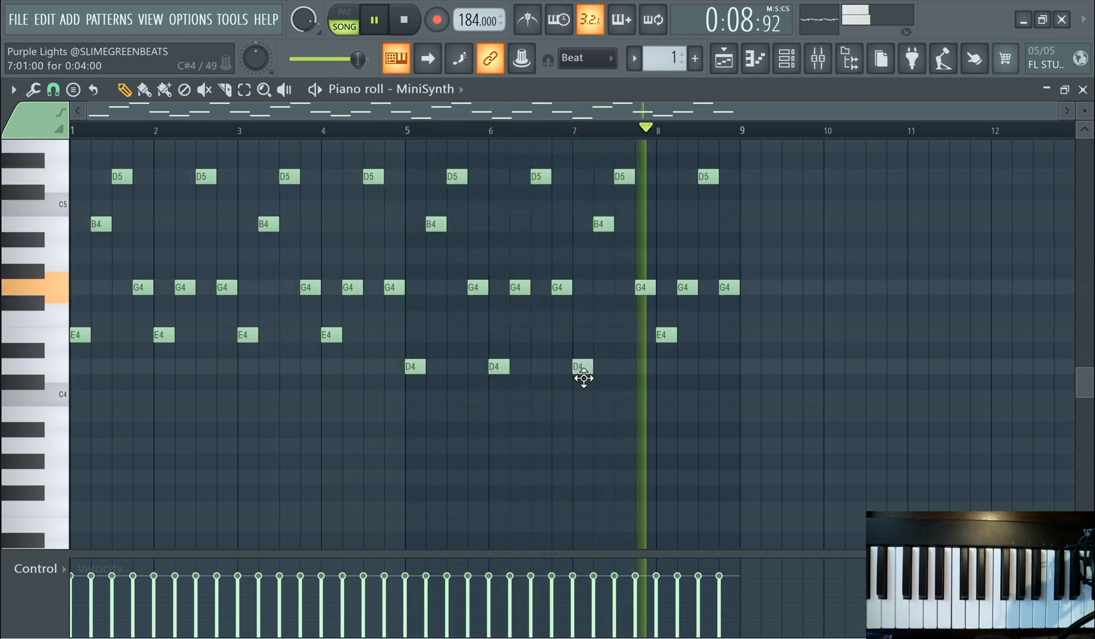
pyautogui.moveTo(665, 335); pyautogui.dragTo(665, 367)
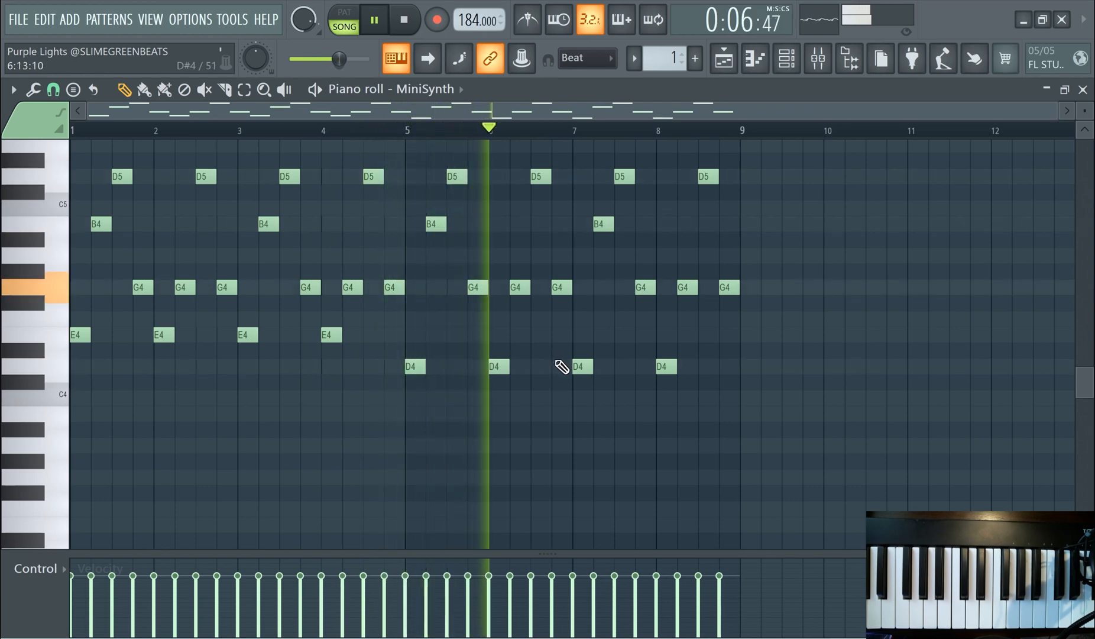
# Lower the D4 notes at the starts of bars 7 and 8 to C4
pyautogui.moveTo(583, 367); pyautogui.dragTo(582, 403)
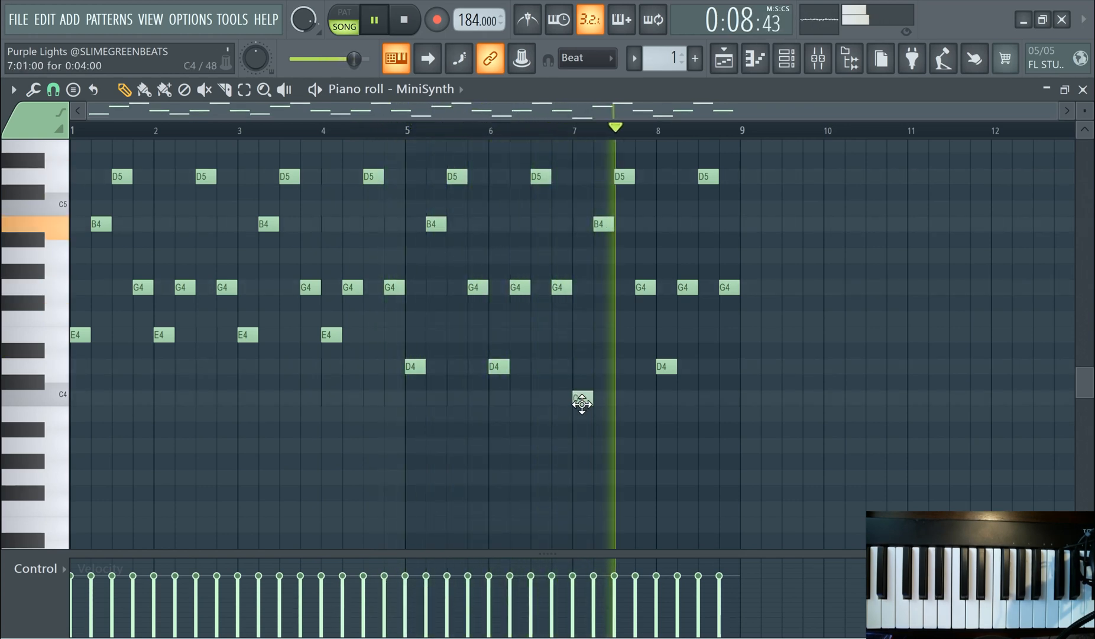
pyautogui.moveTo(665, 362); pyautogui.dragTo(662, 411)
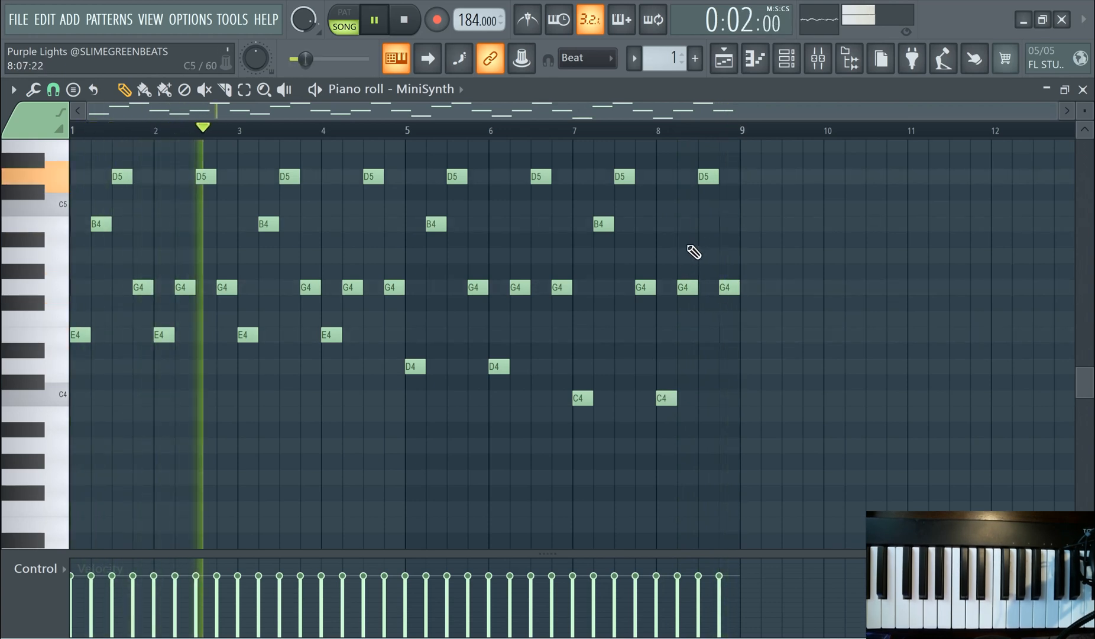
pyautogui.scroll(1, 524, 309)
pyautogui.scroll(-1, 524, 311)
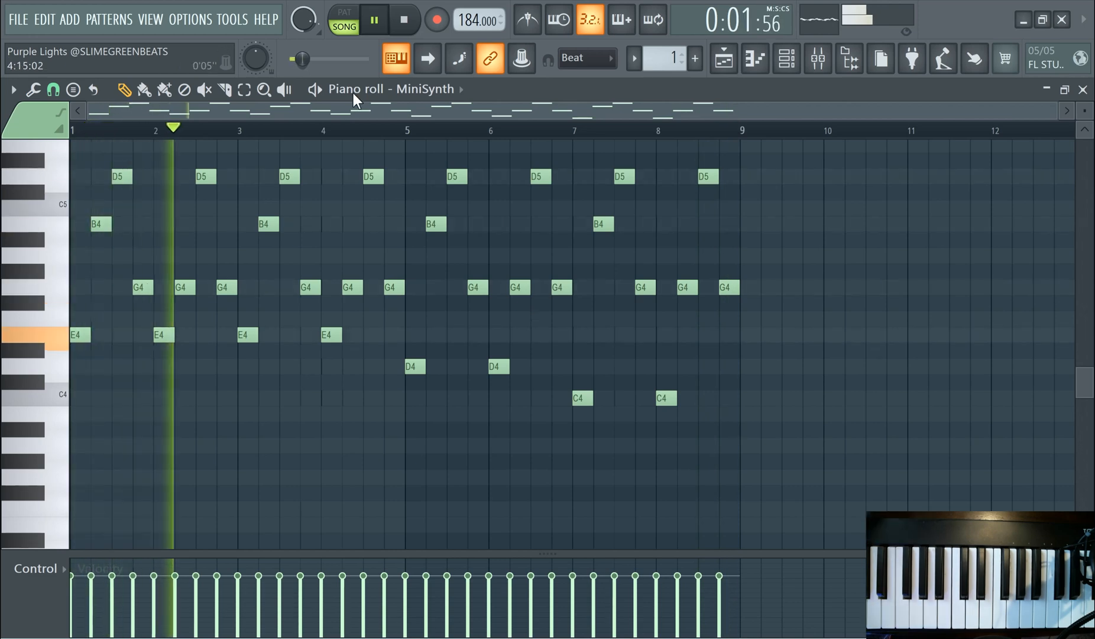
# Select all melody notes and apply slight bipolar randomization to their panning and velocity
pyautogui.hotkey('ctrl', 'a')
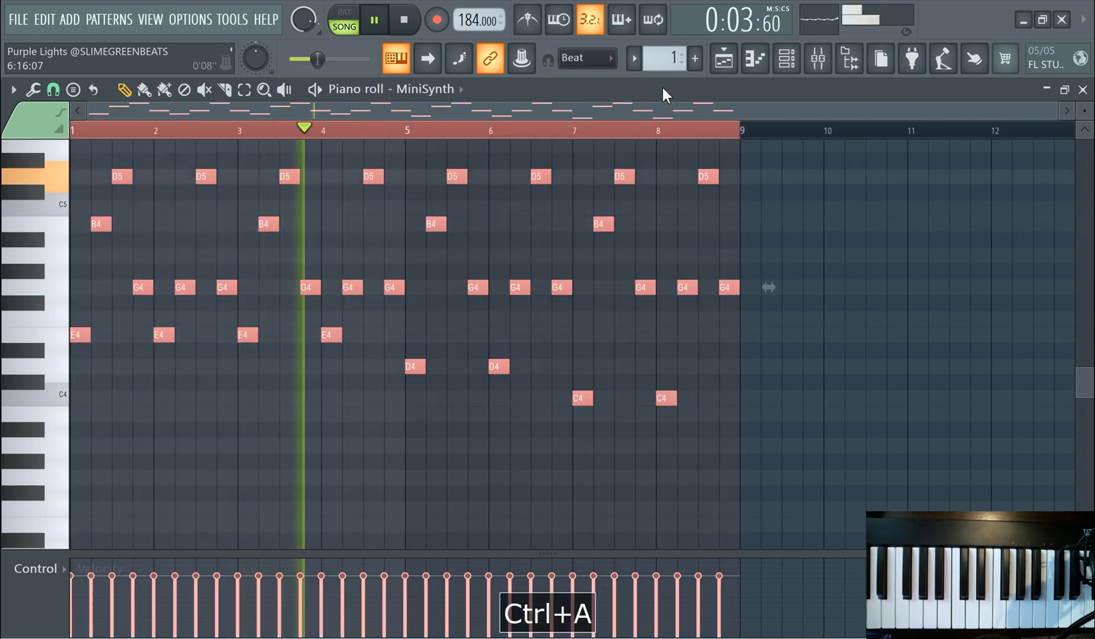
pyautogui.hotkey('alt', 'r')
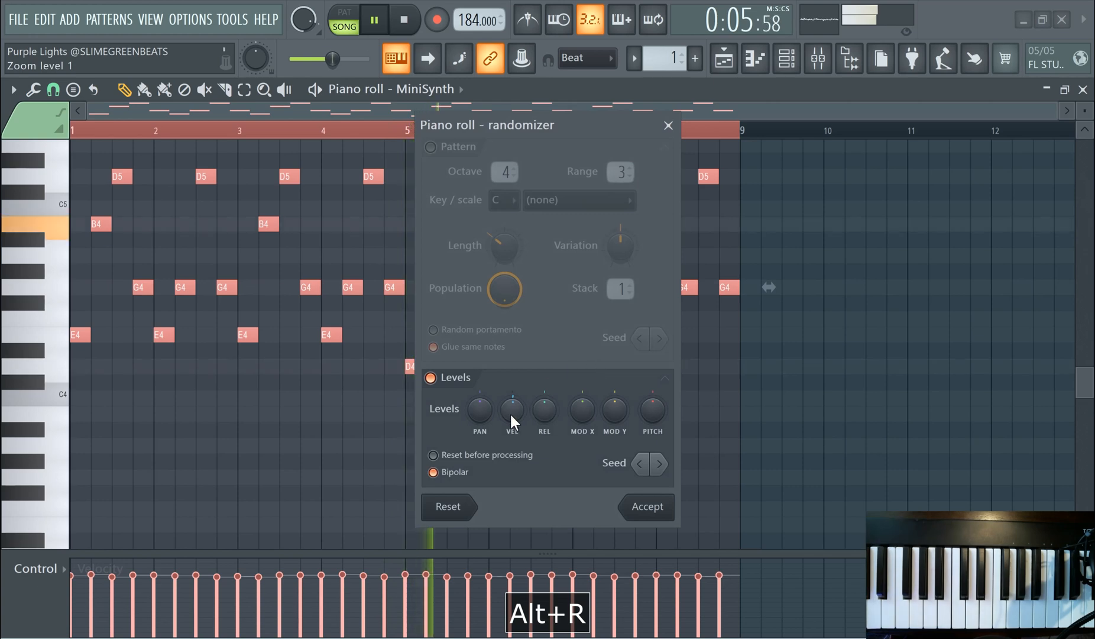
pyautogui.moveTo(507, 410); pyautogui.dragTo(481, 410)
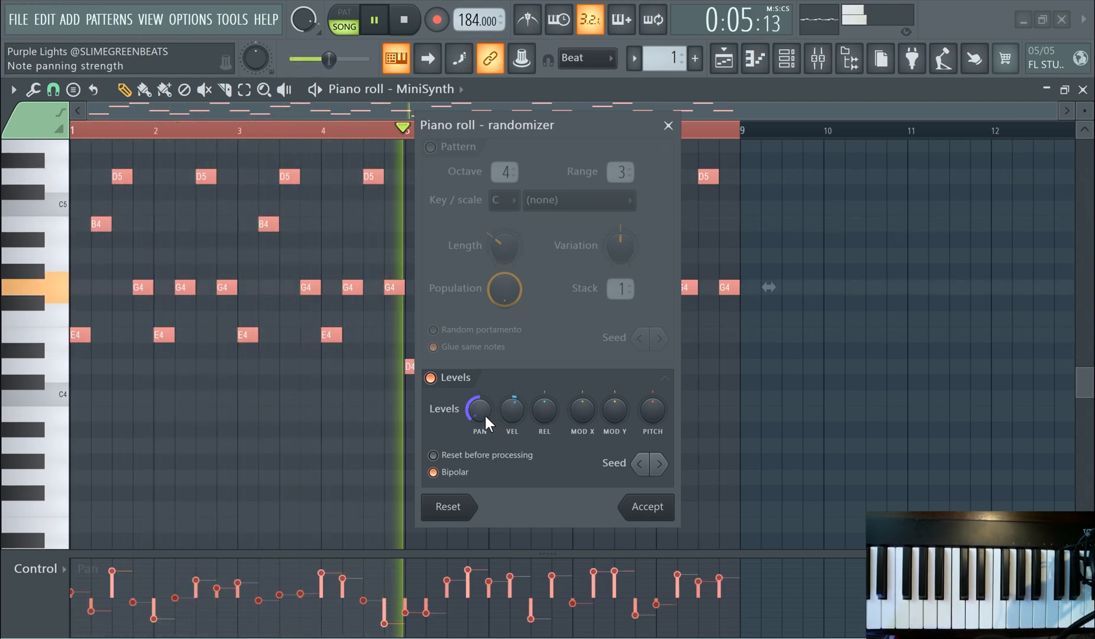
pyautogui.moveTo(480, 410); pyautogui.dragTo(480, 388)
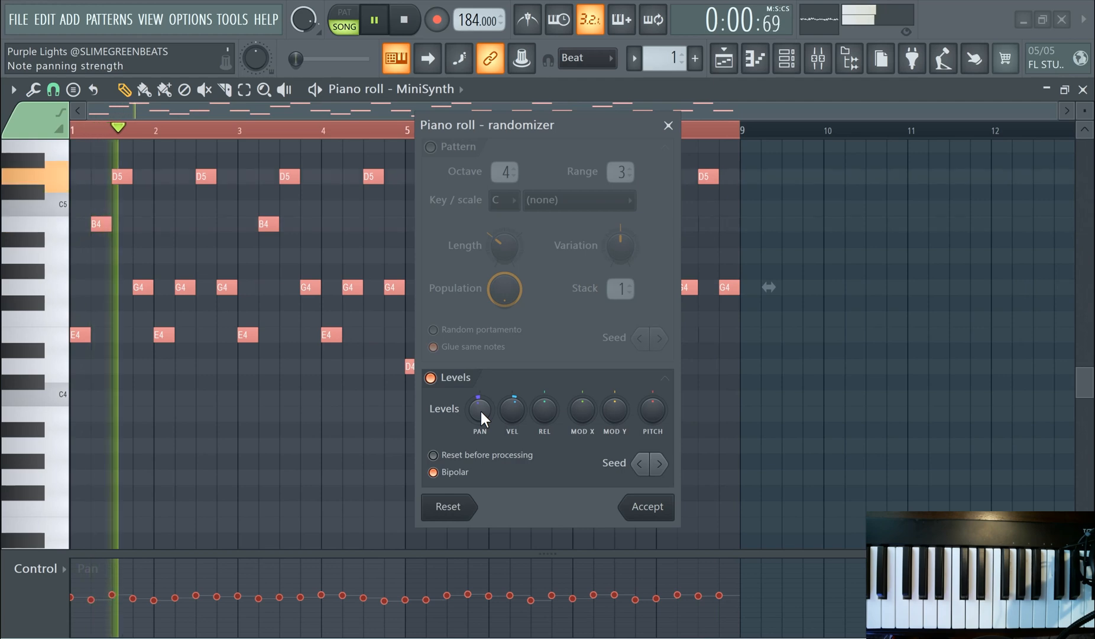
pyautogui.moveTo(481, 411); pyautogui.dragTo(512, 409)
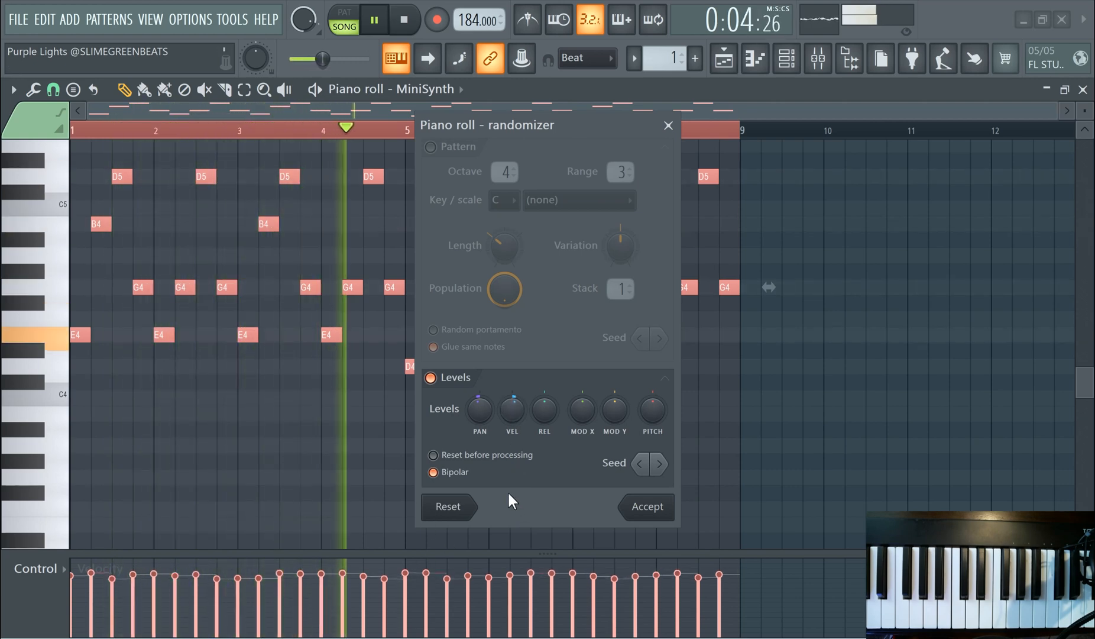
pyautogui.moveTo(513, 411); pyautogui.dragTo(512, 414)
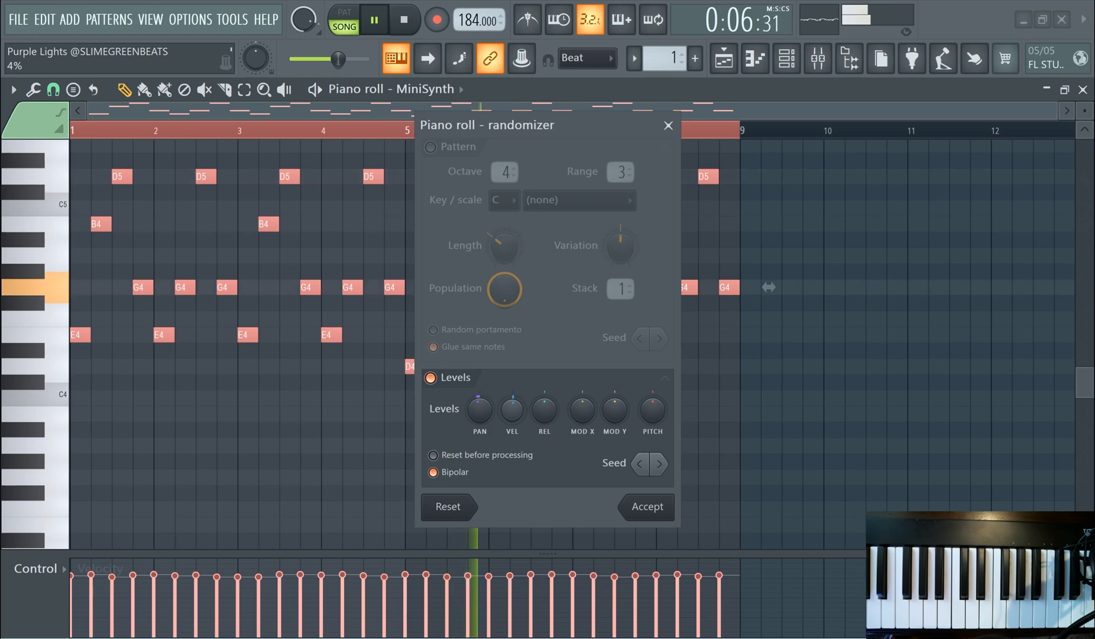
pyautogui.click(646, 507)
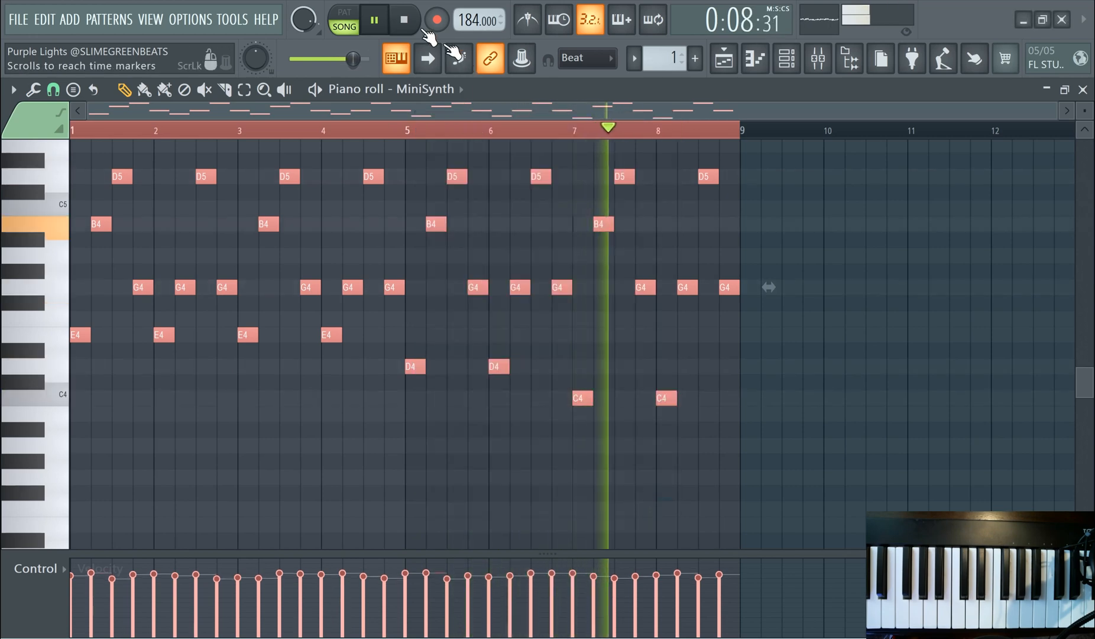
# Stop playback, deselect all the notes and replay the melody from the start
pyautogui.click(404, 22)
pyautogui.scroll(2, 344, 296)
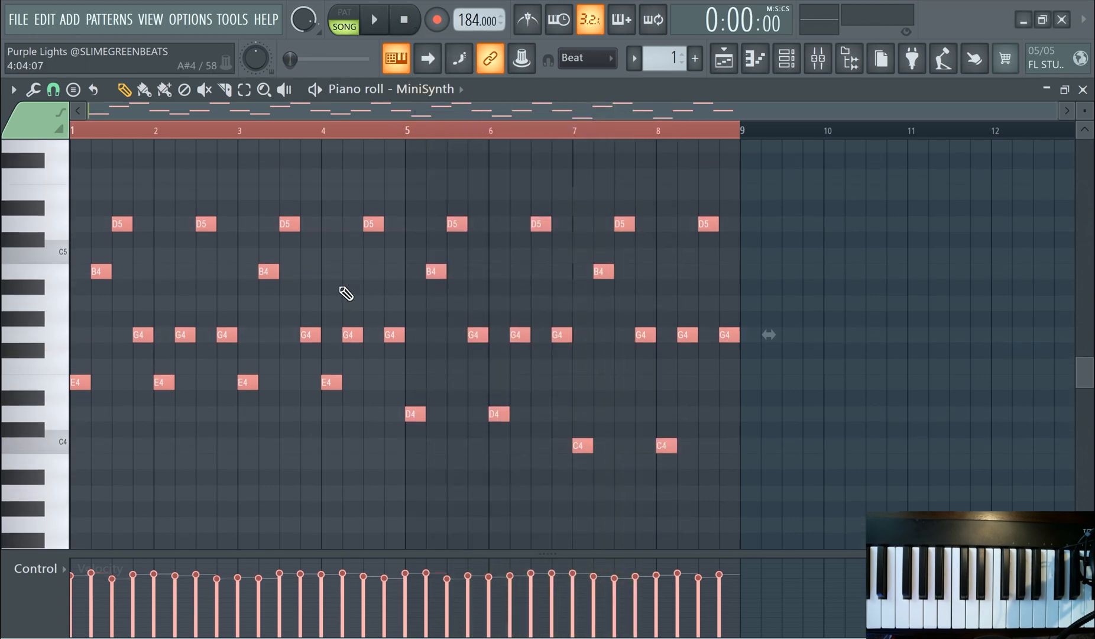
pyautogui.hotkey('ctrl', 'd')
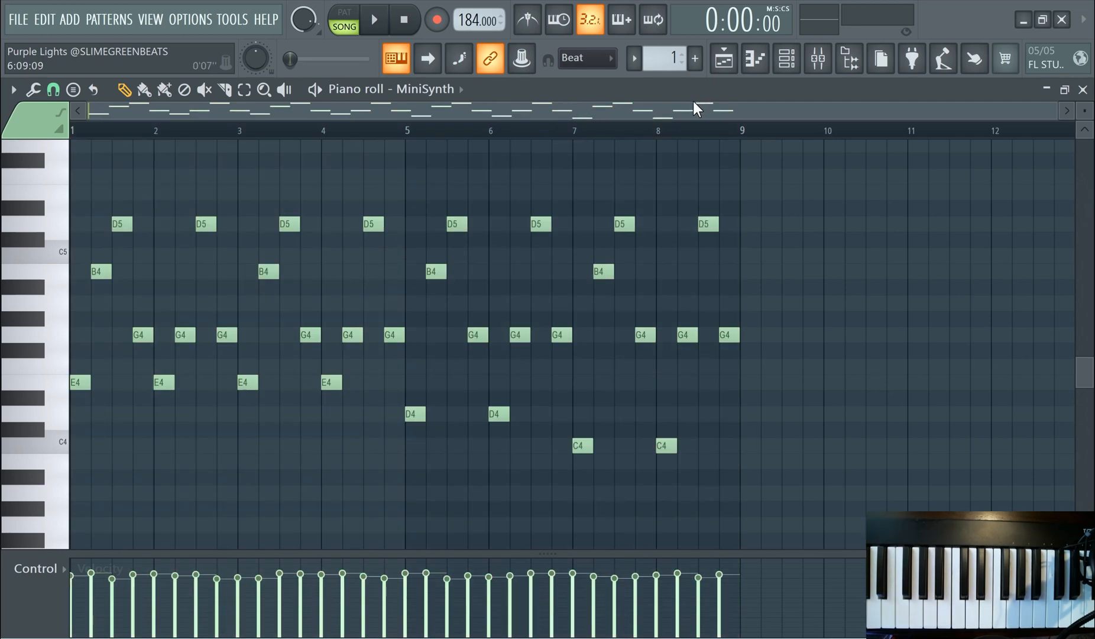
pyautogui.click(376, 19)
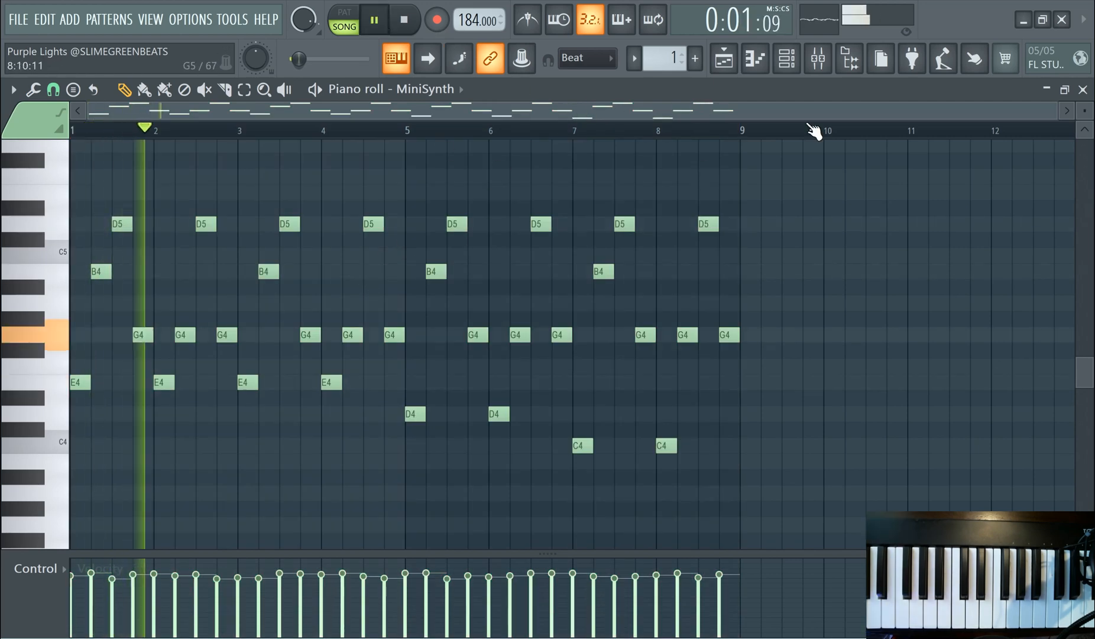
# Review the Pattern 1 clip in the playlist, then stop playback
pyautogui.click(786, 58)
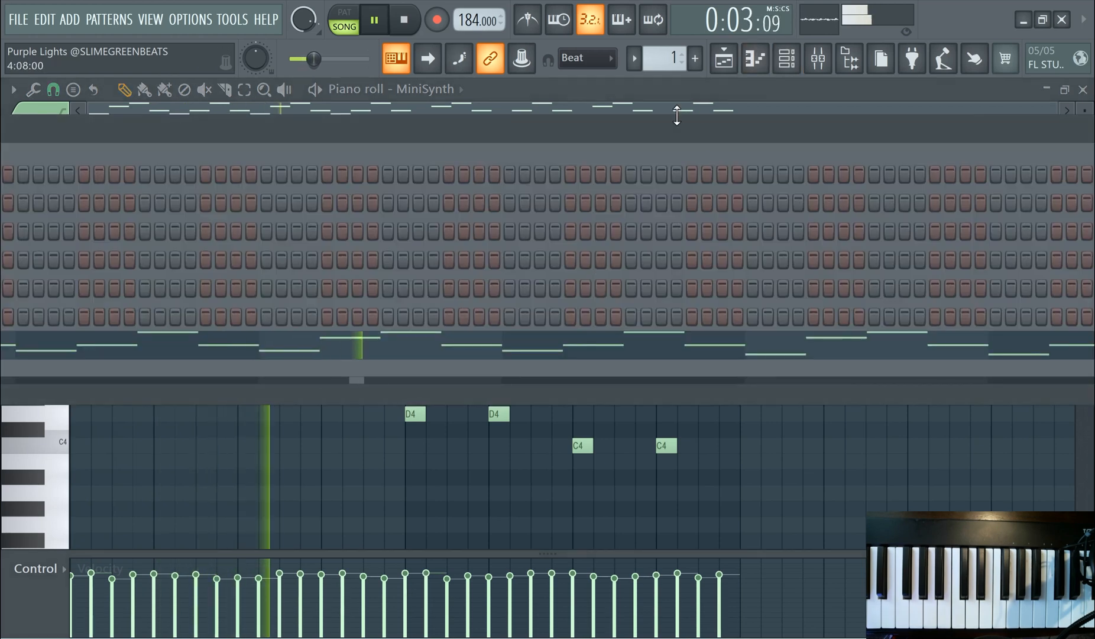
pyautogui.click(724, 58)
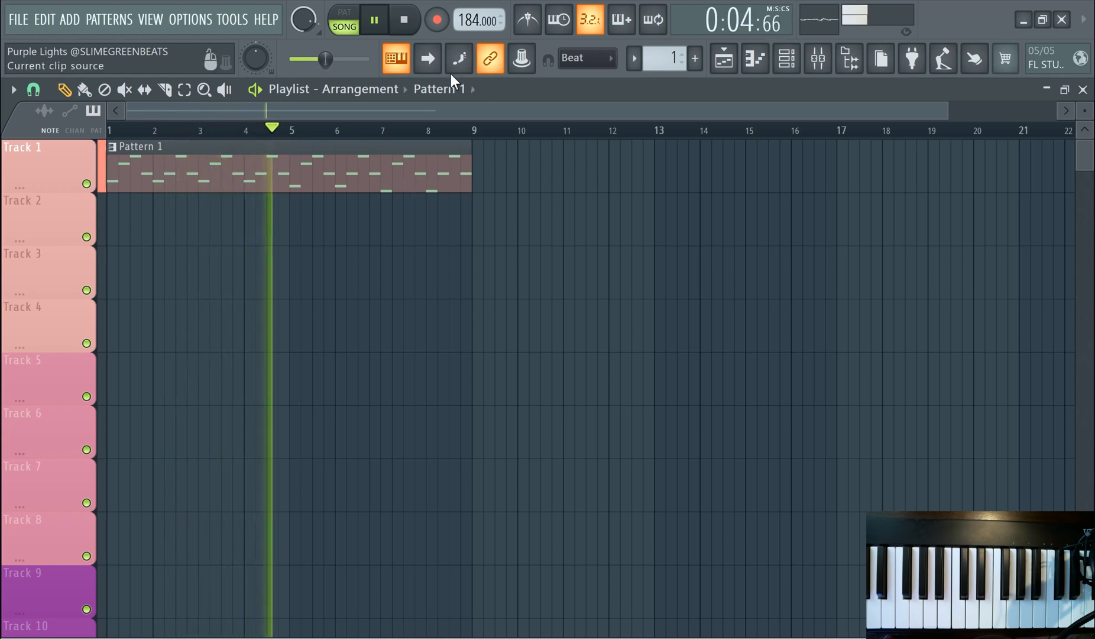
pyautogui.click(404, 24)
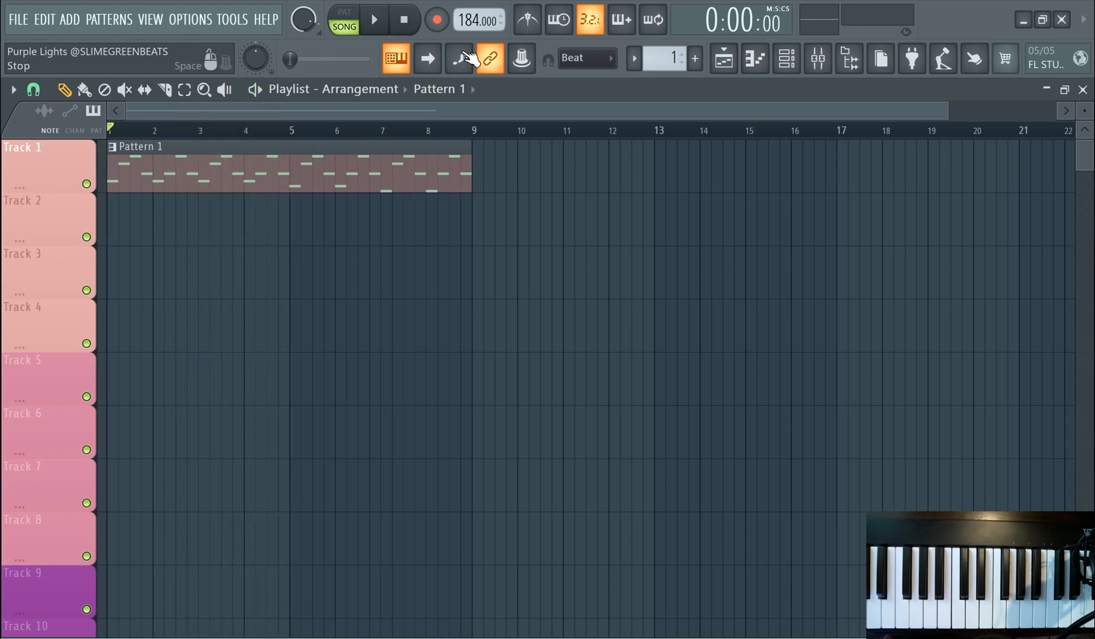
# Clone the MiniSynth channel in the channel rack and route both MiniSynth channels to mixer track 1
pyautogui.click(794, 71)
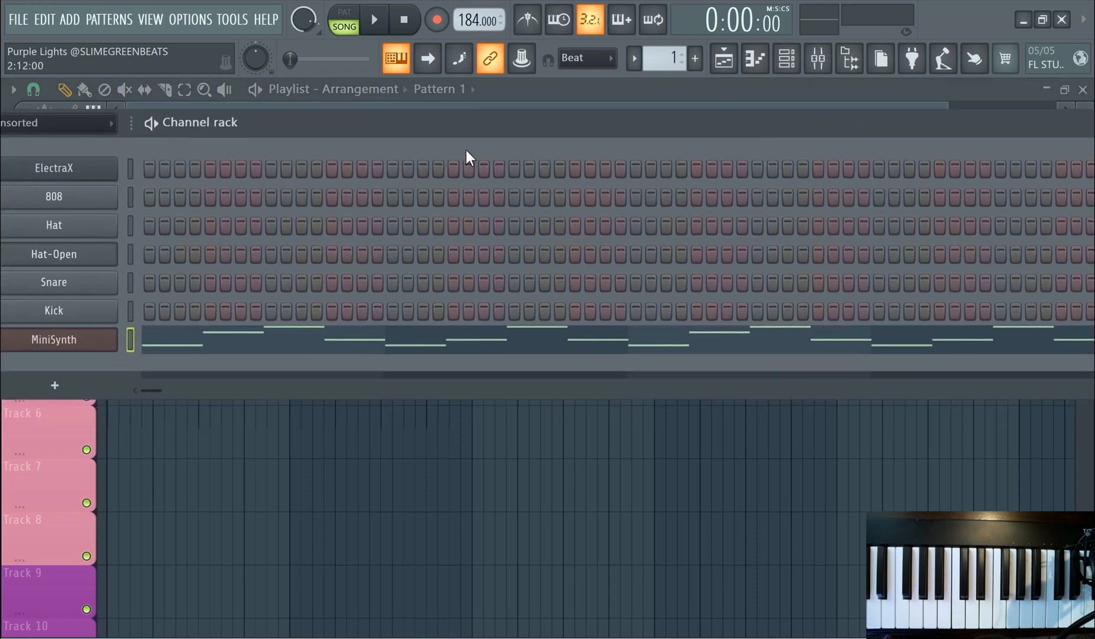
pyautogui.rightClick(176, 350)
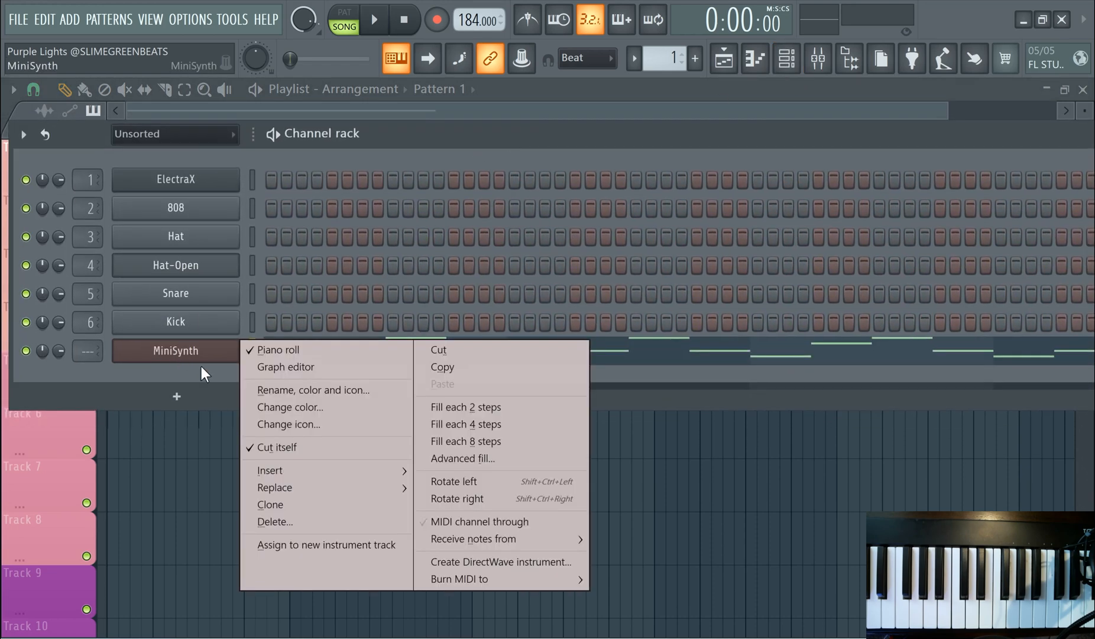
pyautogui.click(315, 509)
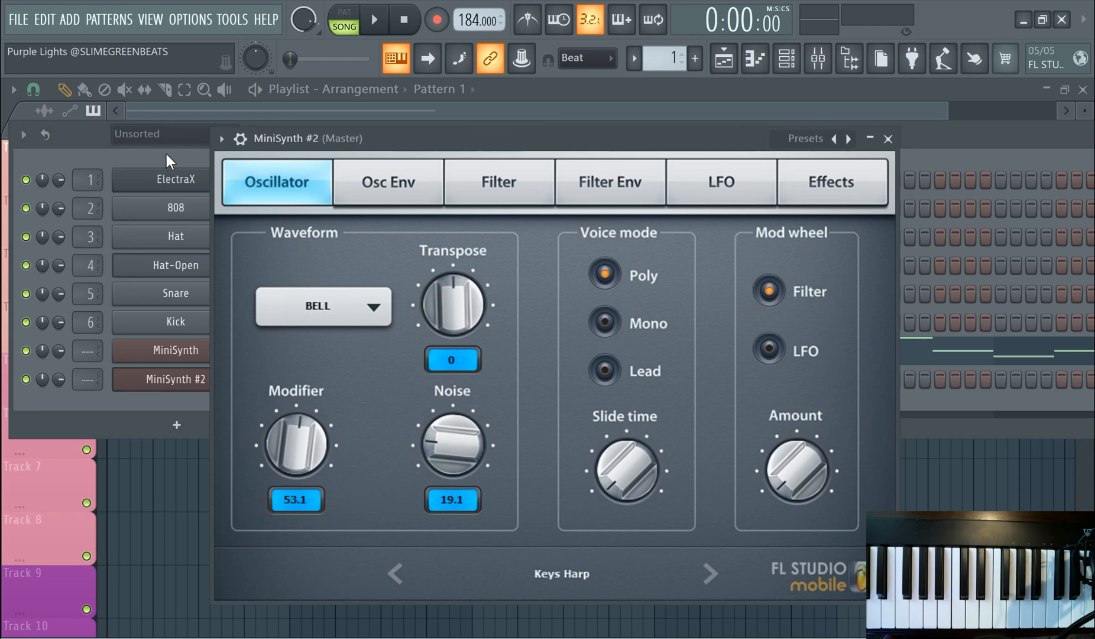
pyautogui.click(103, 417)
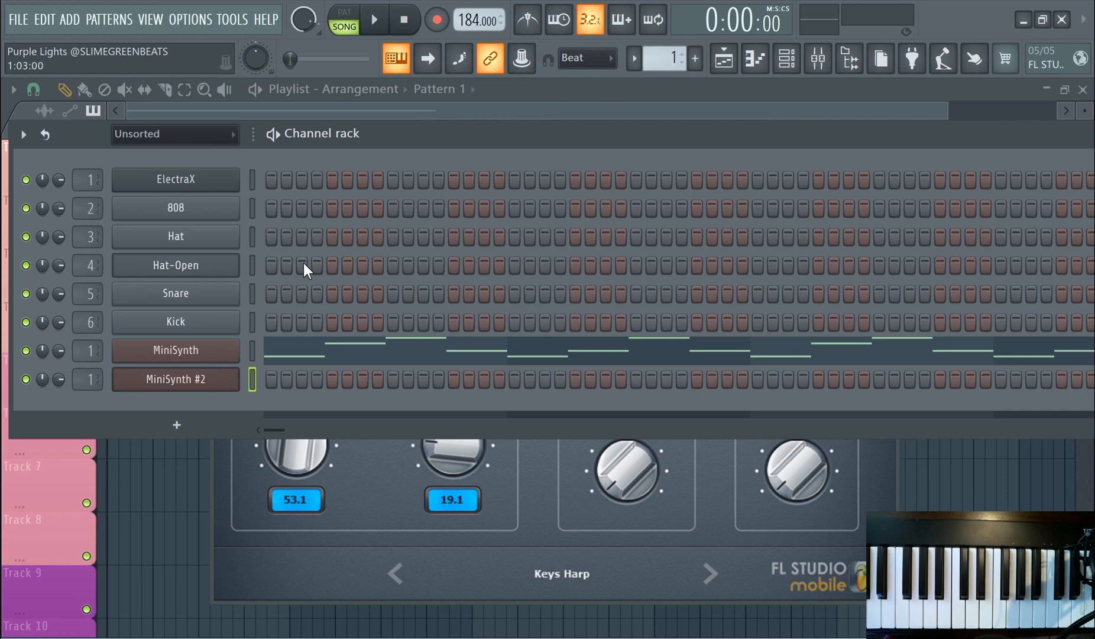
# Add Pattern 2 with its default name and open the MiniSynth #2 plugin window
pyautogui.click(696, 57)
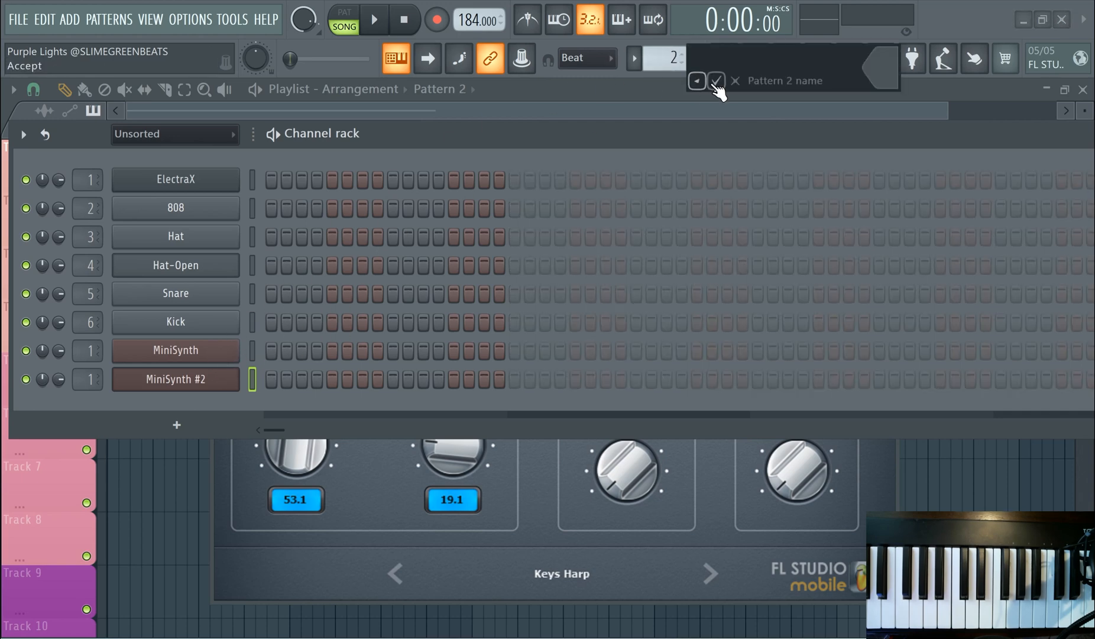
pyautogui.click(215, 379)
pyautogui.click(215, 379)
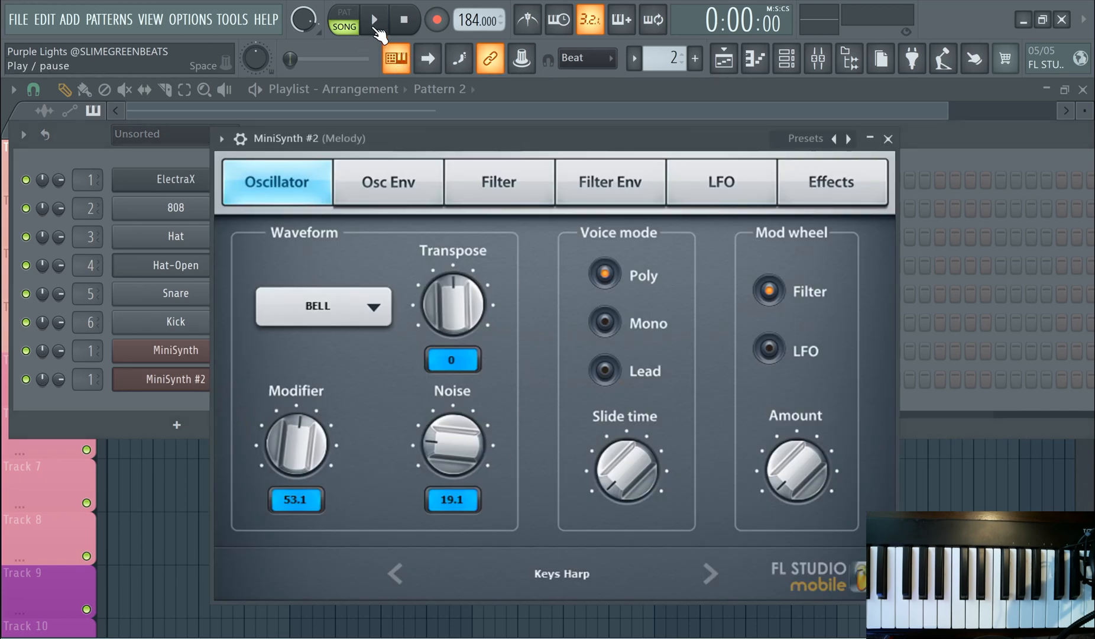
# Audition successive MiniSynth #2 presets over the playing melody, advancing to Keys Deep Forest
pyautogui.click(711, 574)
pyautogui.click(712, 577)
pyautogui.click(713, 577)
pyautogui.click(712, 577)
pyautogui.click(713, 577)
pyautogui.click(712, 576)
pyautogui.click(712, 577)
pyautogui.click(714, 578)
pyautogui.click(714, 579)
pyautogui.click(713, 577)
pyautogui.click(712, 576)
pyautogui.click(712, 577)
pyautogui.click(712, 577)
pyautogui.click(712, 577)
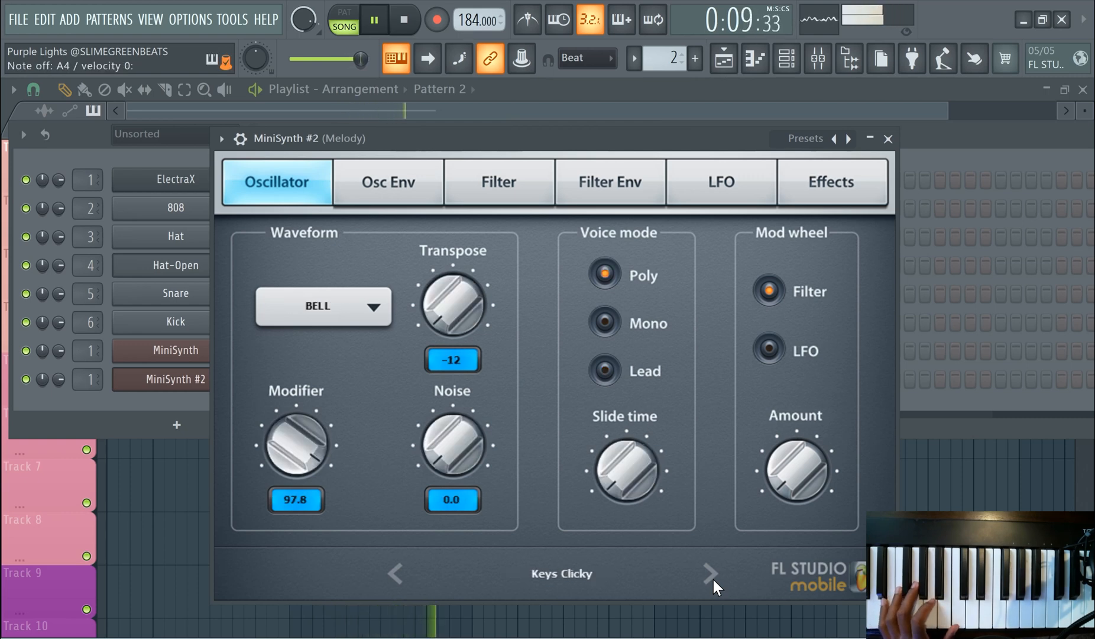
pyautogui.click(712, 577)
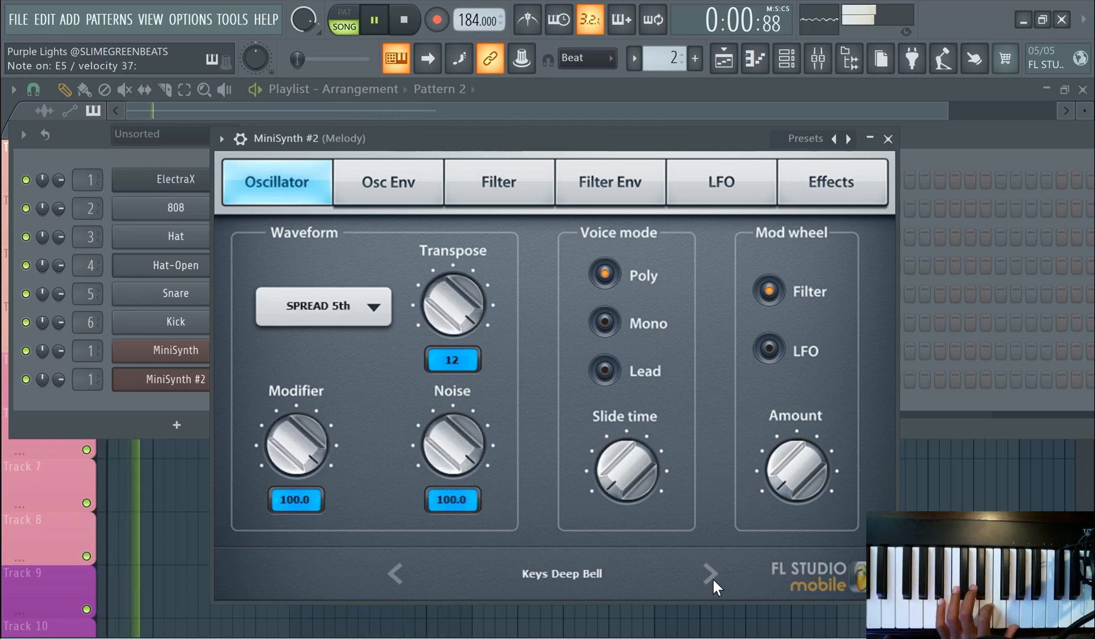
pyautogui.click(712, 577)
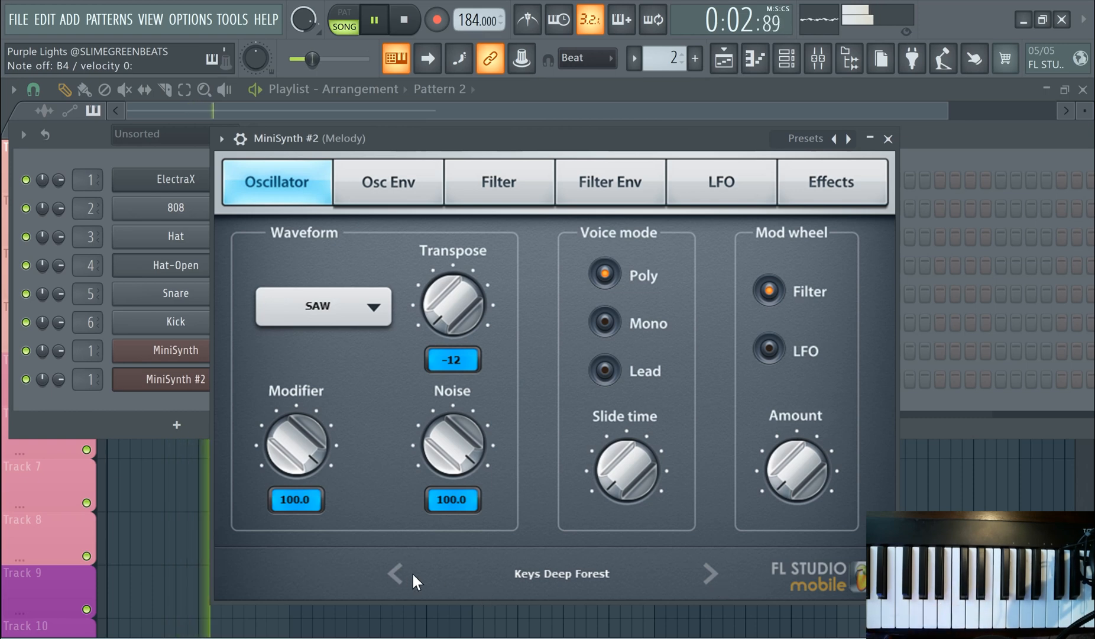
# Check the original MiniSynth's preset, then return to MiniSynth #2 and go back to Keys Classic Saw
pyautogui.click(160, 350)
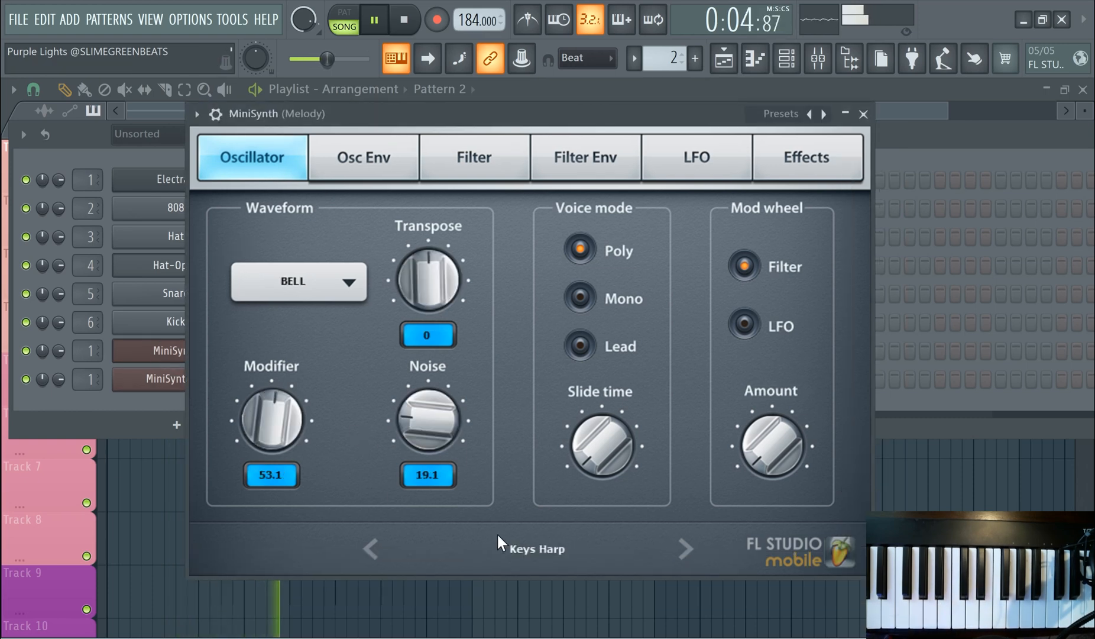
pyautogui.click(165, 384)
pyautogui.click(401, 564)
pyautogui.click(403, 565)
pyautogui.click(402, 566)
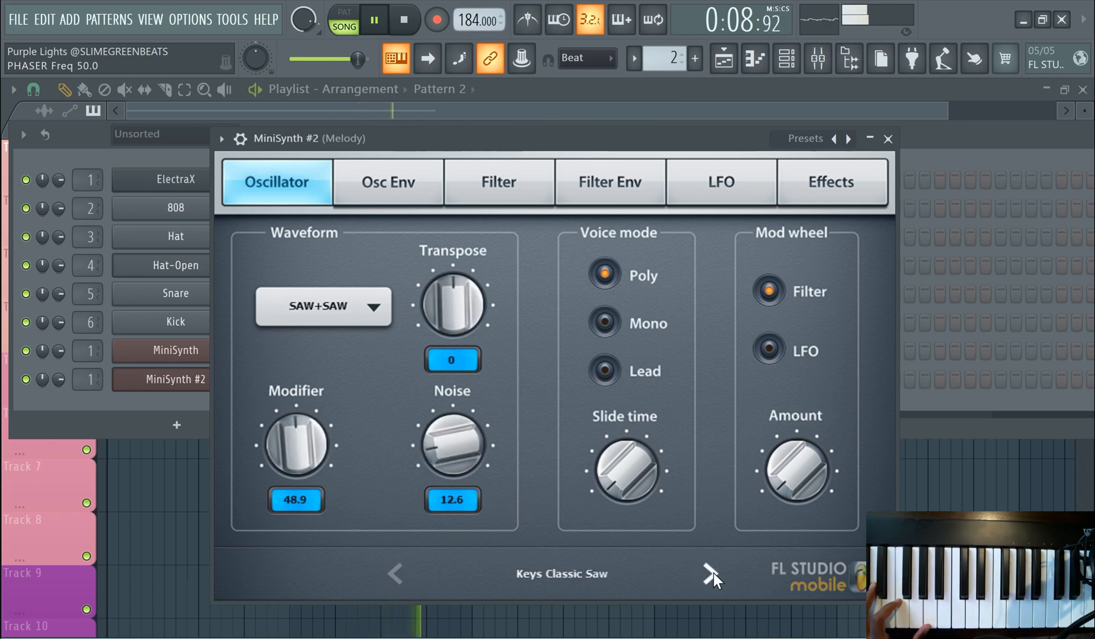
# Advance MiniSynth #2 through the presets to Keys Plucky One, then open the playlist and stop playback
pyautogui.click(713, 571)
pyautogui.click(712, 571)
pyautogui.click(712, 571)
pyautogui.click(712, 571)
pyautogui.click(713, 571)
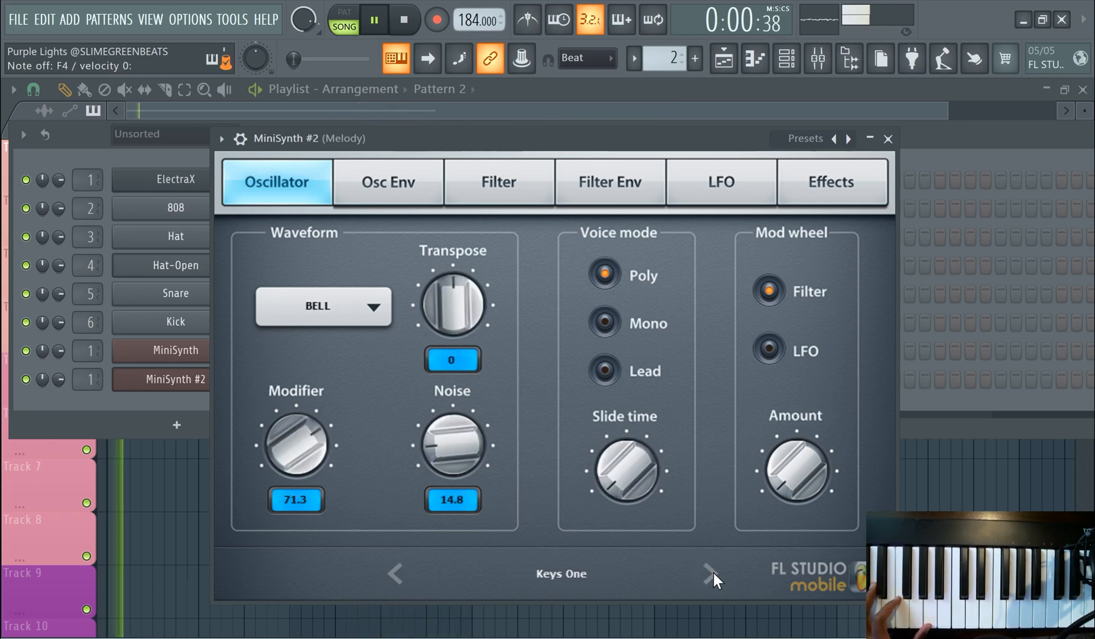
pyautogui.click(712, 571)
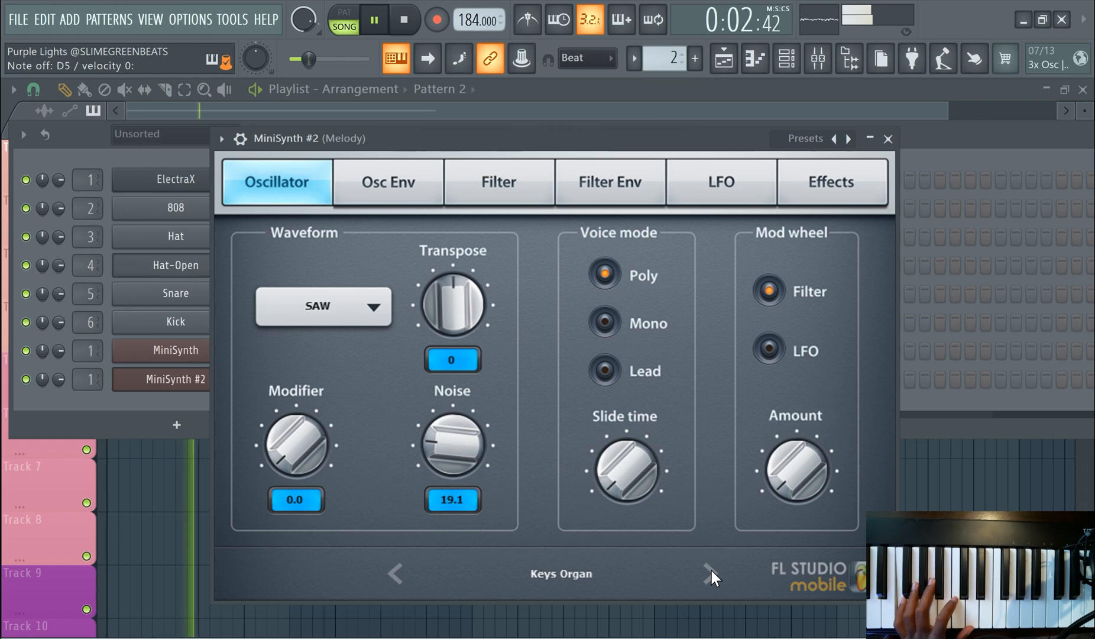
pyautogui.click(709, 571)
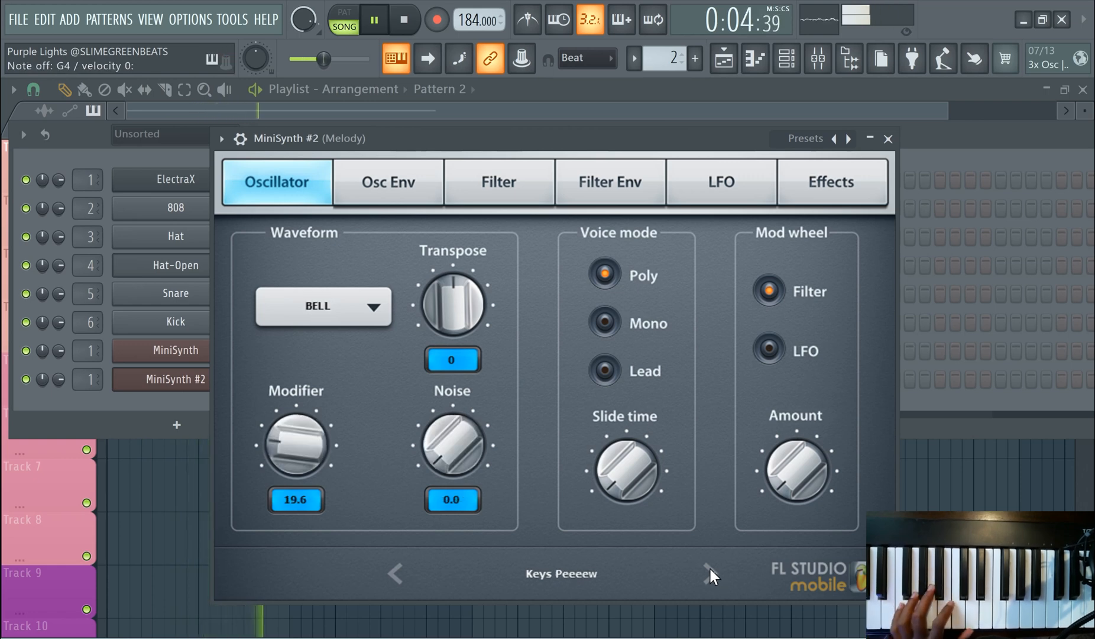
pyautogui.click(710, 571)
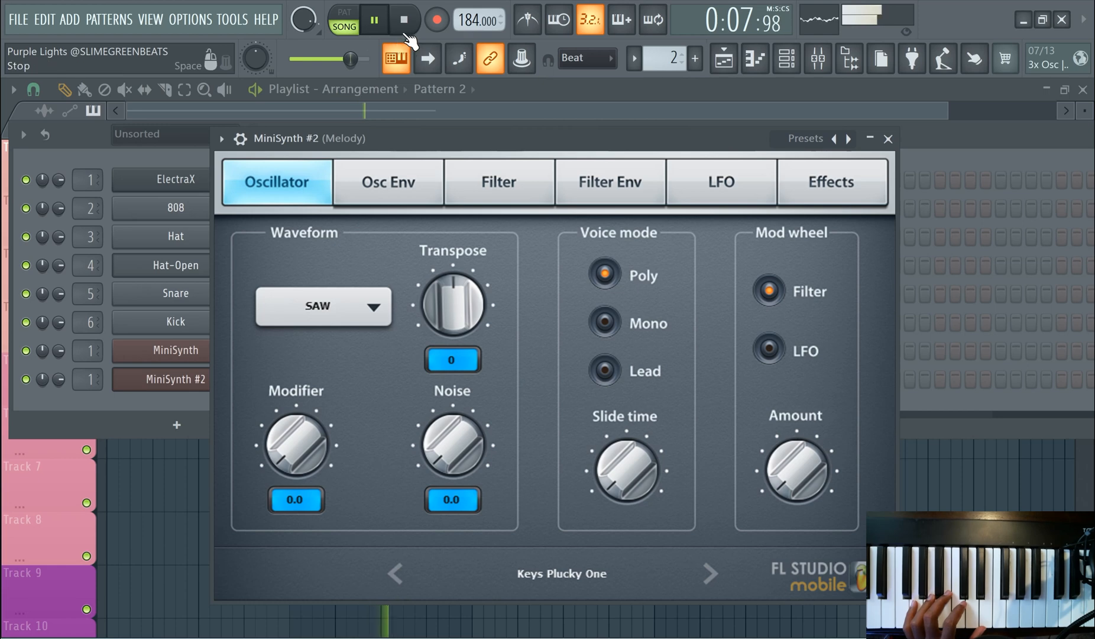
pyautogui.click(724, 59)
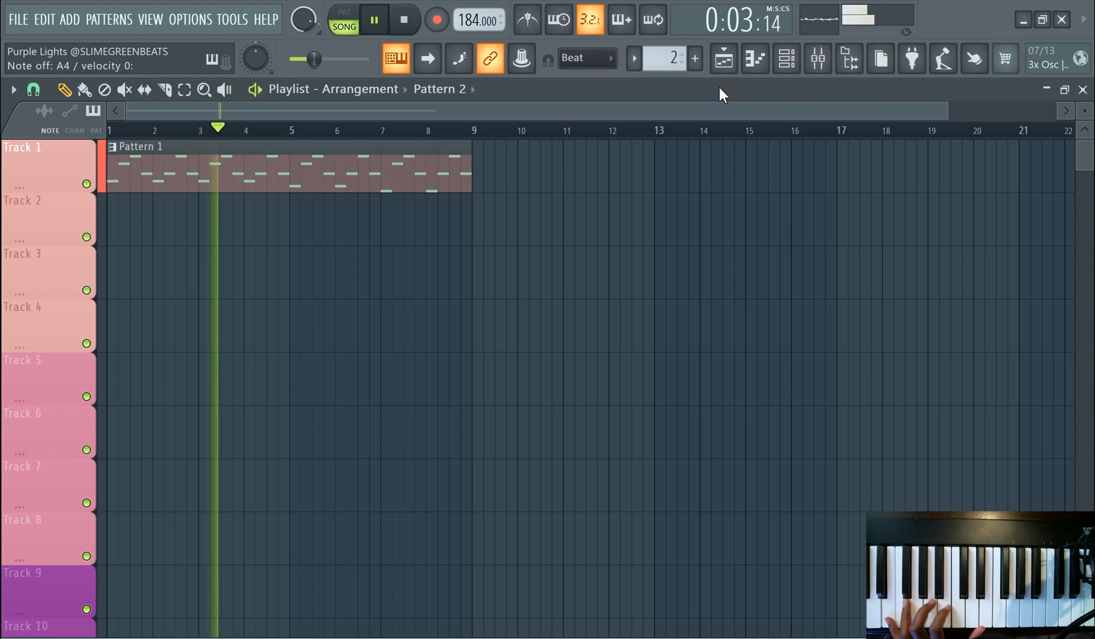
pyautogui.click(404, 19)
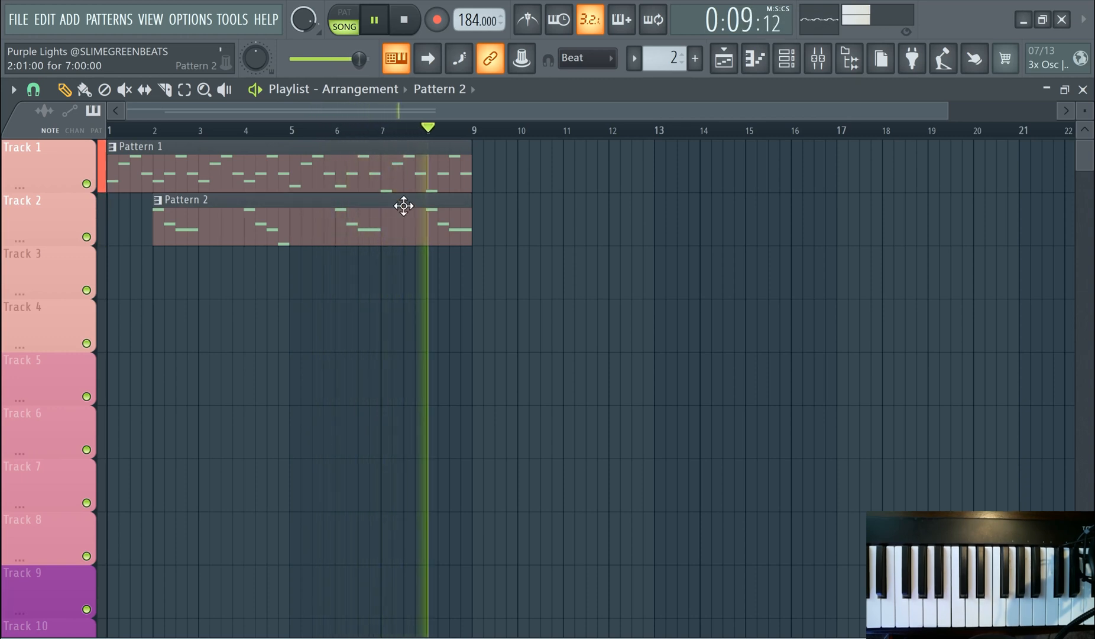
# Select Pattern 1, examine the MiniSynth channel's detailed settings, and reopen the MiniSynth #2 plugin window
pyautogui.click(306, 171)
pyautogui.click(787, 66)
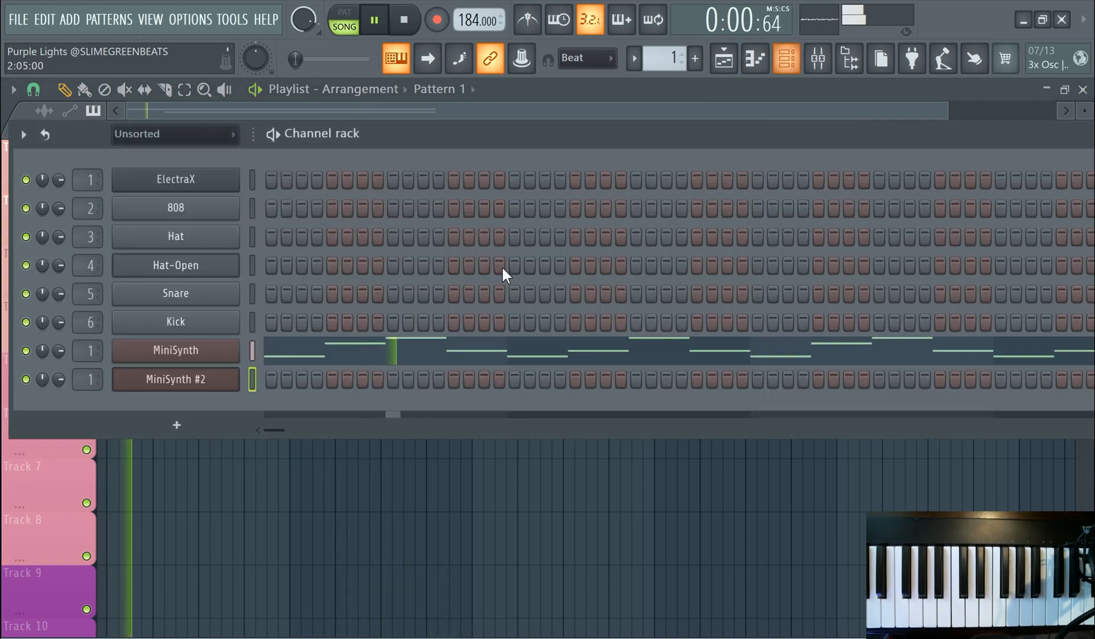
pyautogui.click(208, 358)
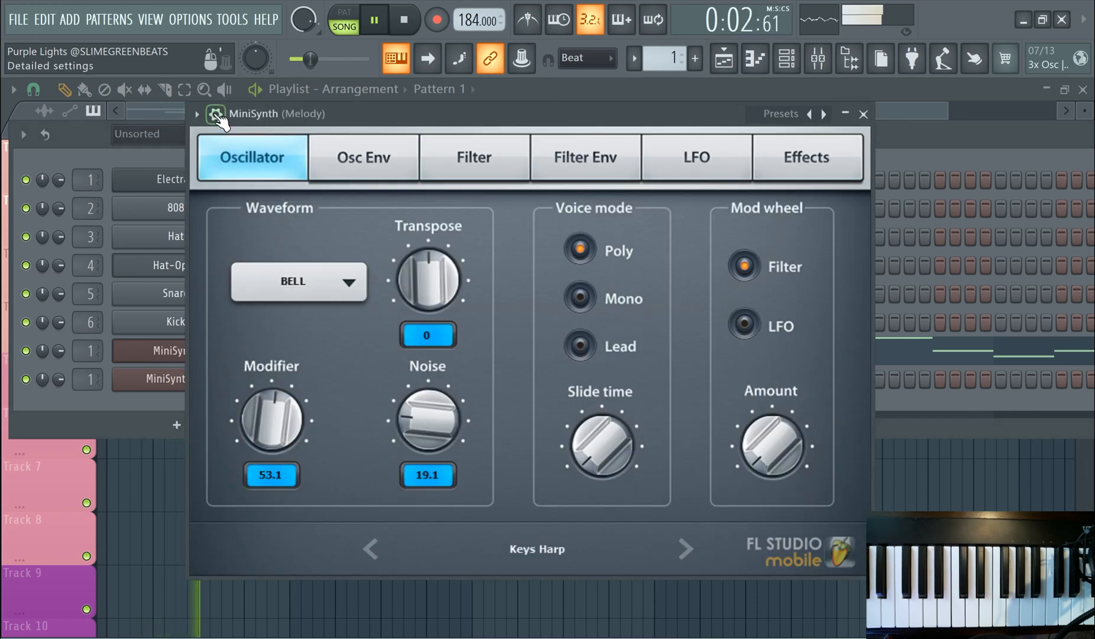
pyautogui.click(216, 115)
pyautogui.click(252, 148)
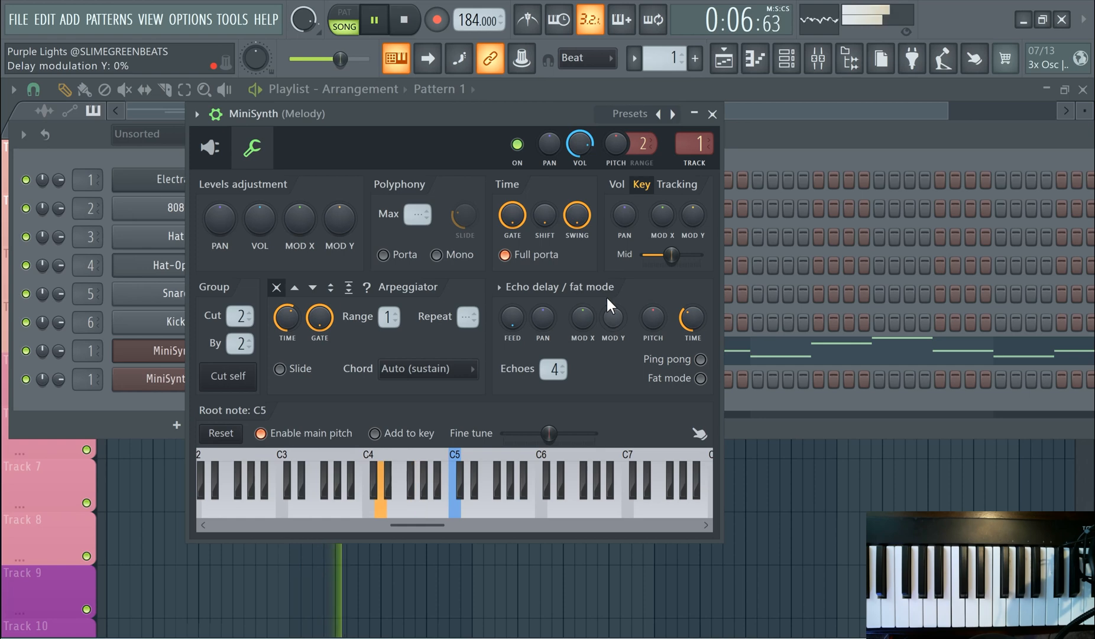
pyautogui.click(749, 142)
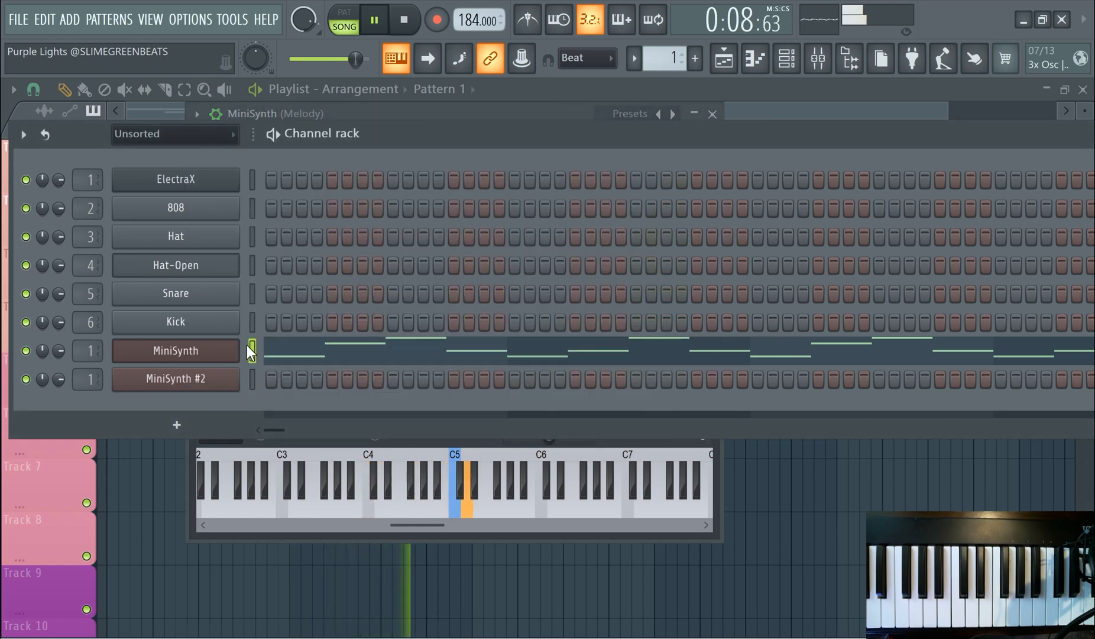
pyautogui.click(231, 379)
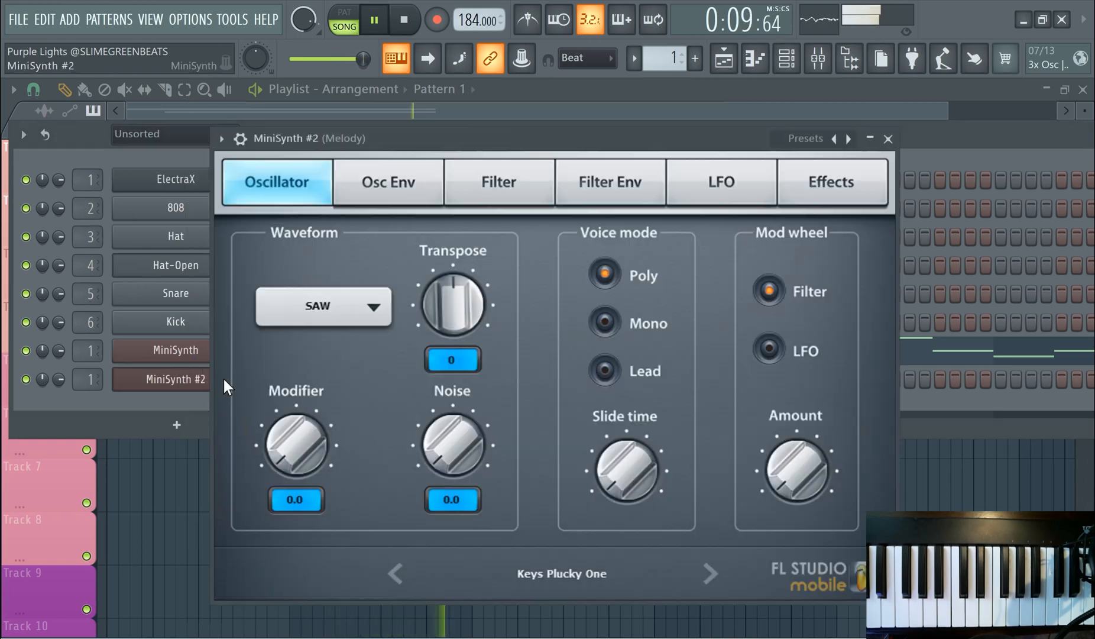
# Show MiniSynth's Pattern 1 notes in the piano roll, and bring up the MiniSynth #2 plugin again
pyautogui.click(755, 61)
pyautogui.click(435, 89)
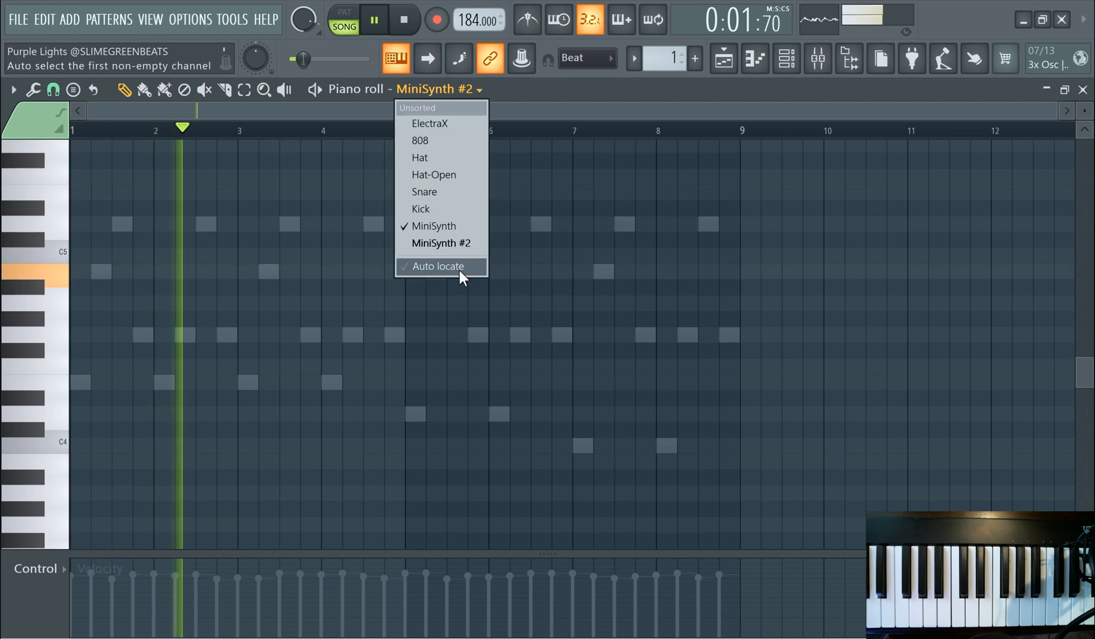
pyautogui.click(434, 226)
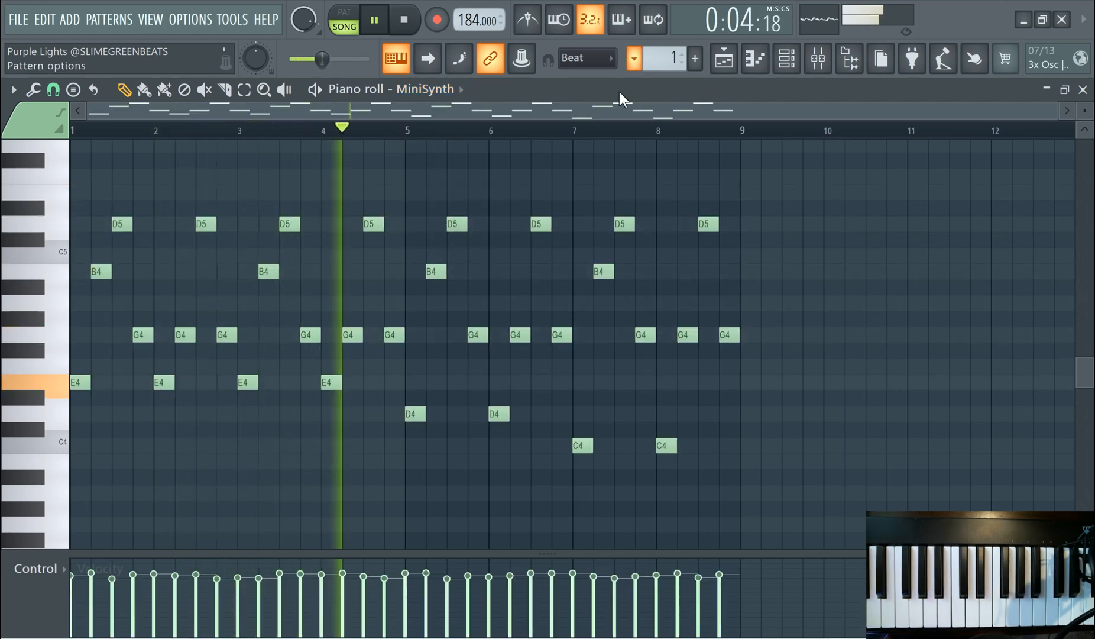
pyautogui.click(787, 58)
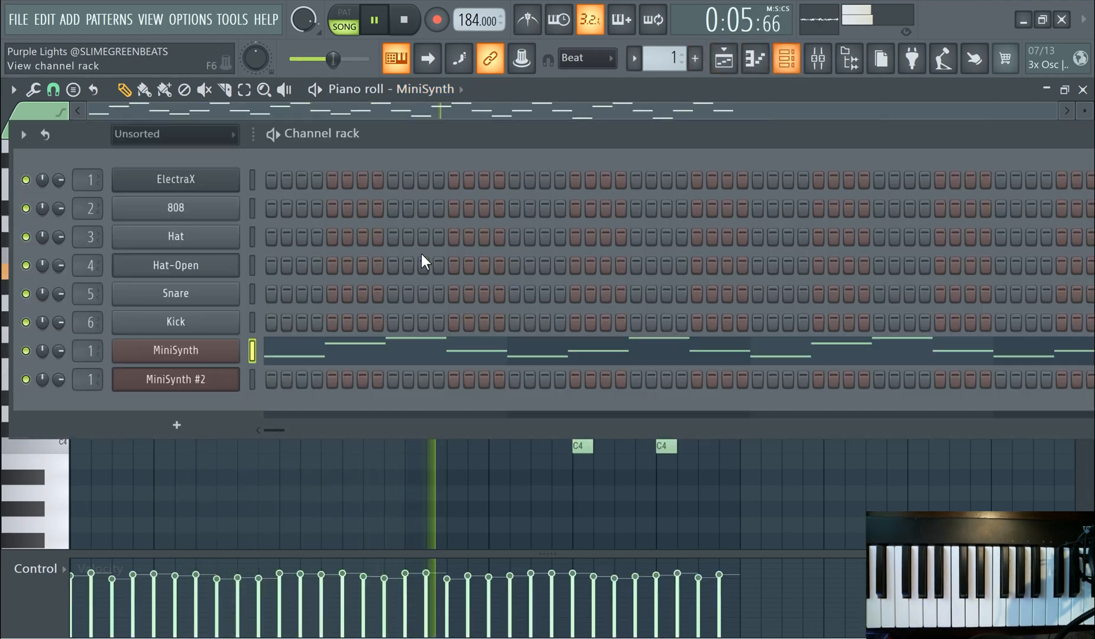
pyautogui.click(196, 385)
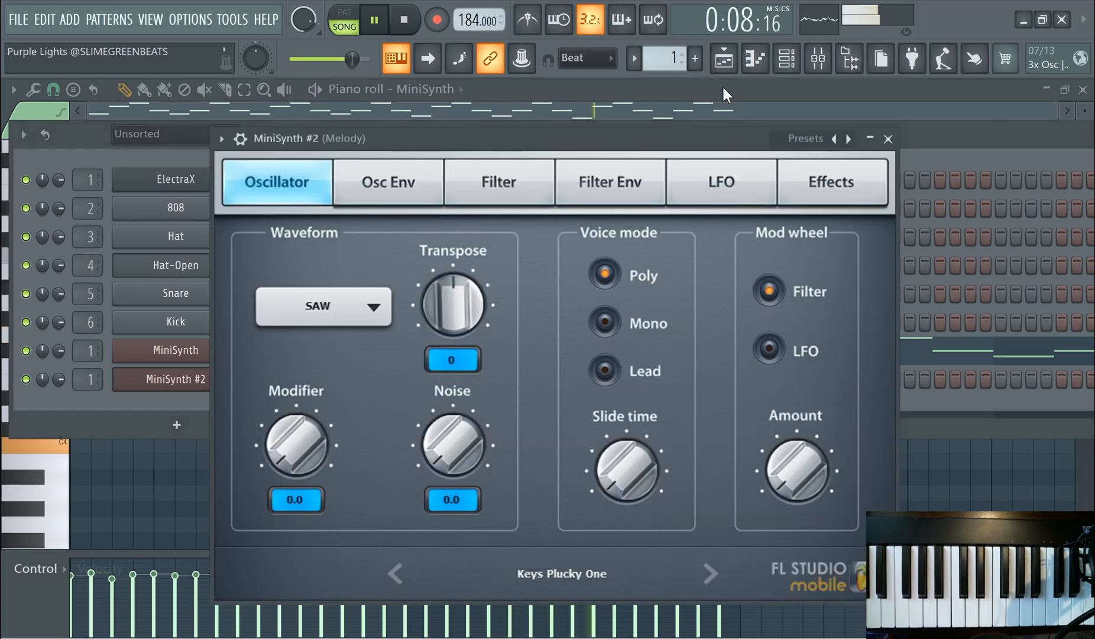
# Try nudging all MiniSynth #2 notes in Pattern 2 slightly later than the grid, and undo the move
pyautogui.click(755, 58)
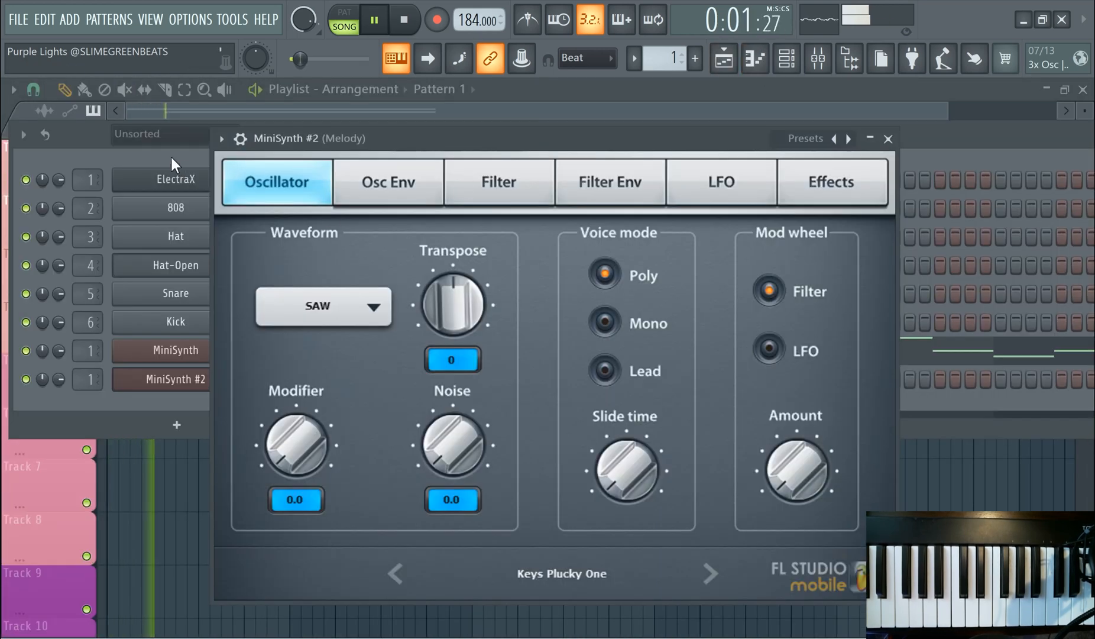
pyautogui.click(170, 155)
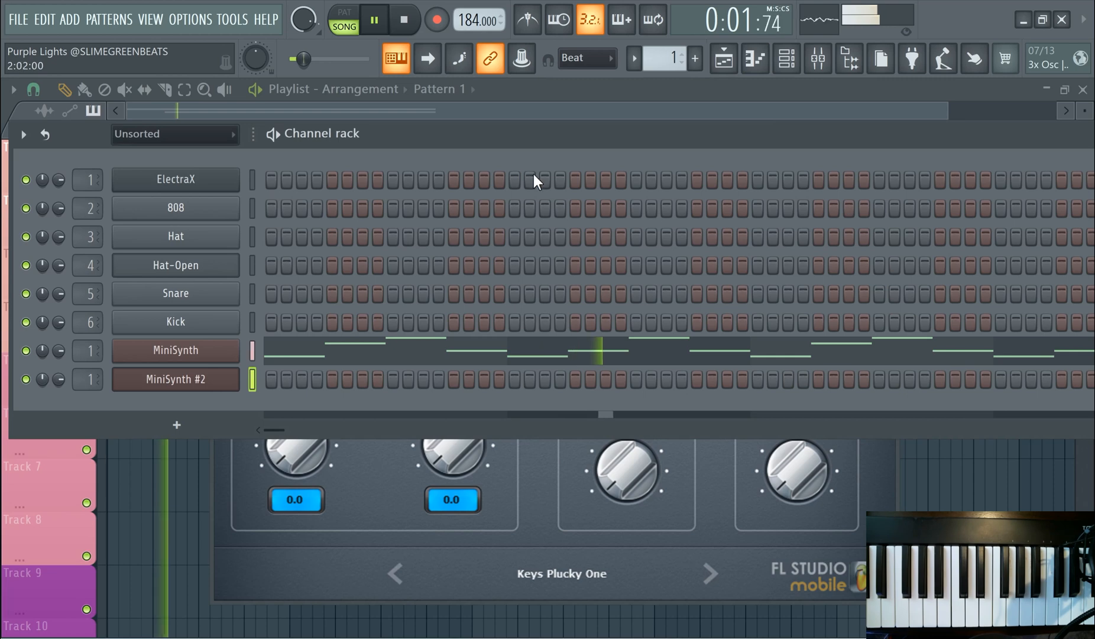
pyautogui.click(754, 56)
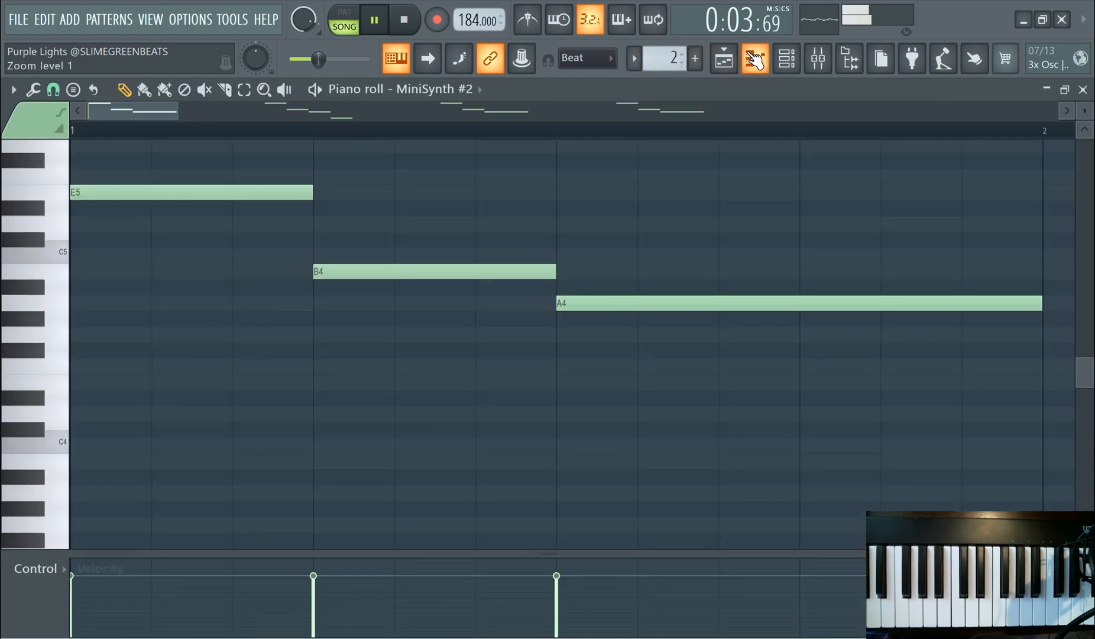
pyautogui.hotkey('ctrl', 'a')
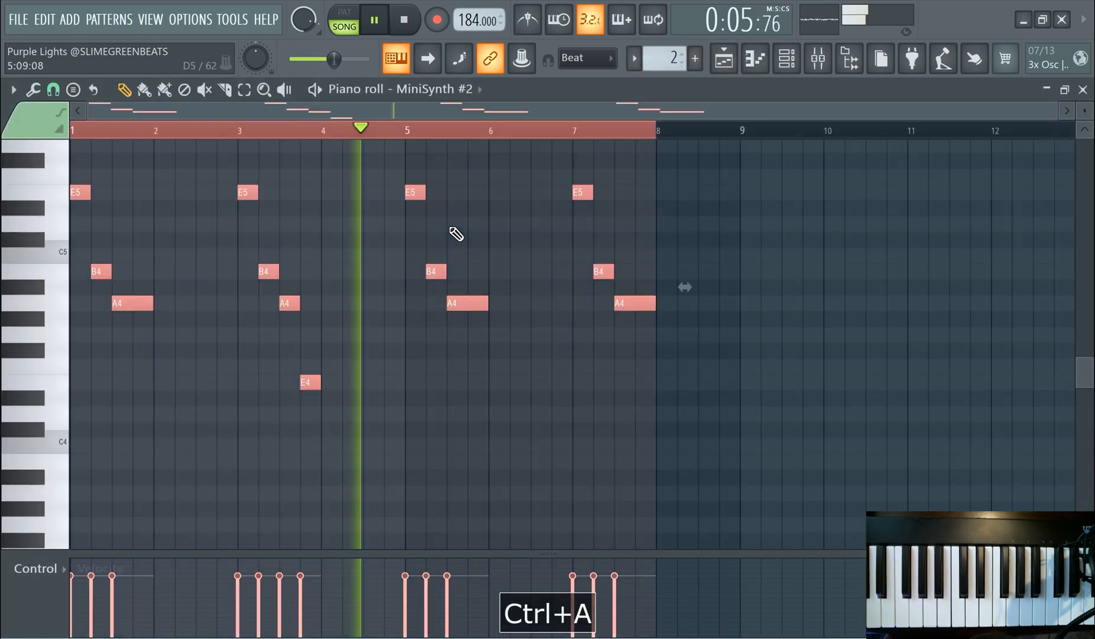
pyautogui.scroll(2, 447, 265)
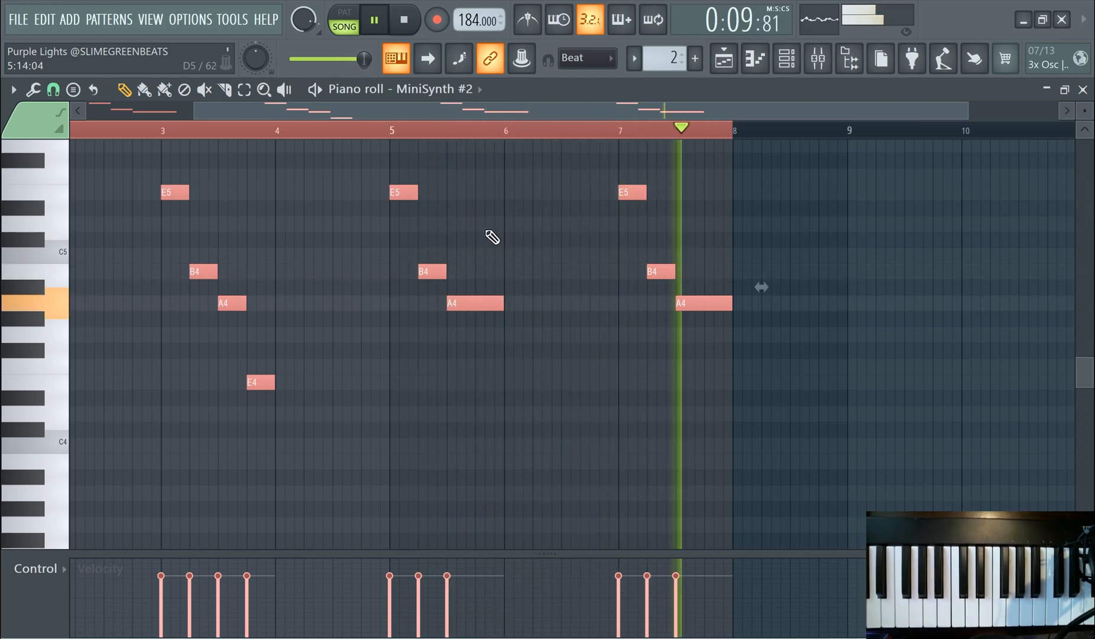
pyautogui.moveTo(162, 556); pyautogui.dragTo(175, 523)
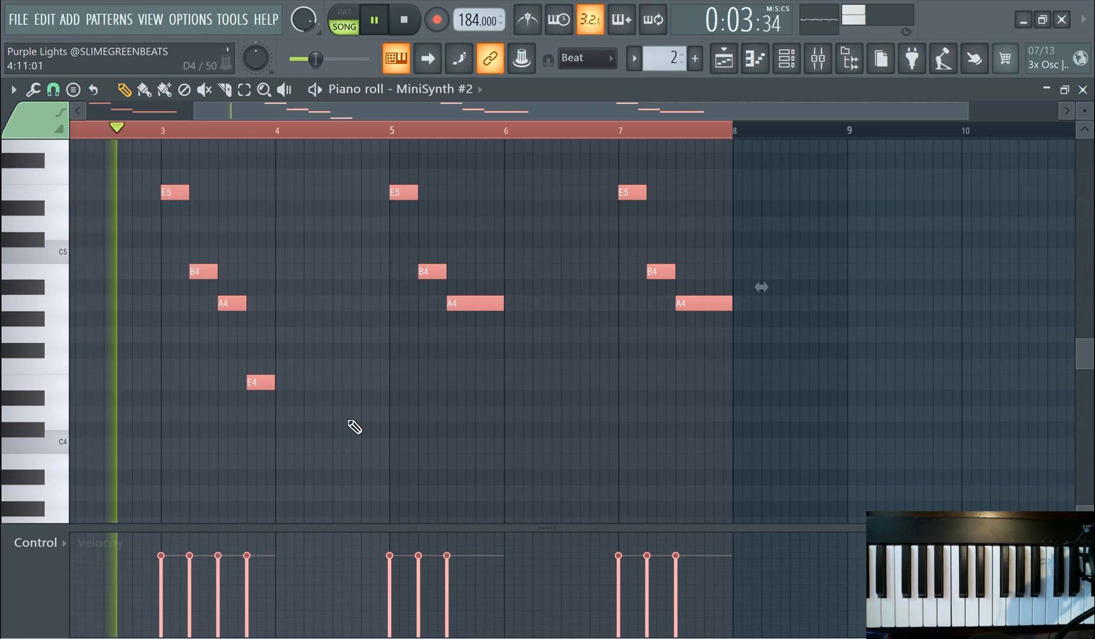
pyautogui.scroll(3, 384, 387)
pyautogui.scroll(-3, 387, 388)
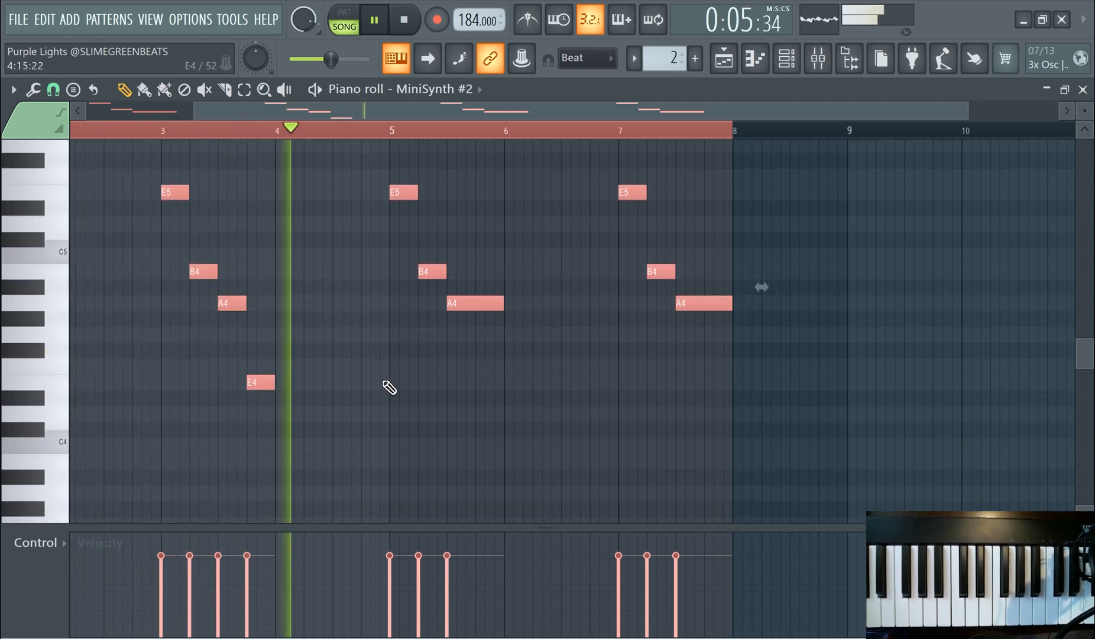
pyautogui.scroll(8, 471, 300)
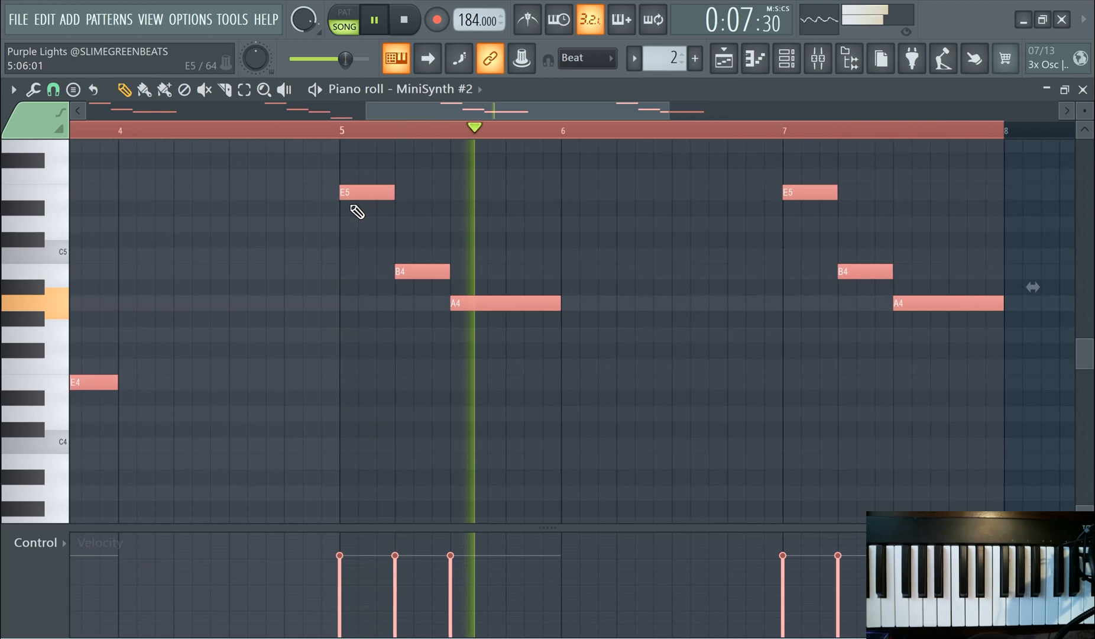
pyautogui.moveTo(255, 191); pyautogui.dragTo(258, 191)
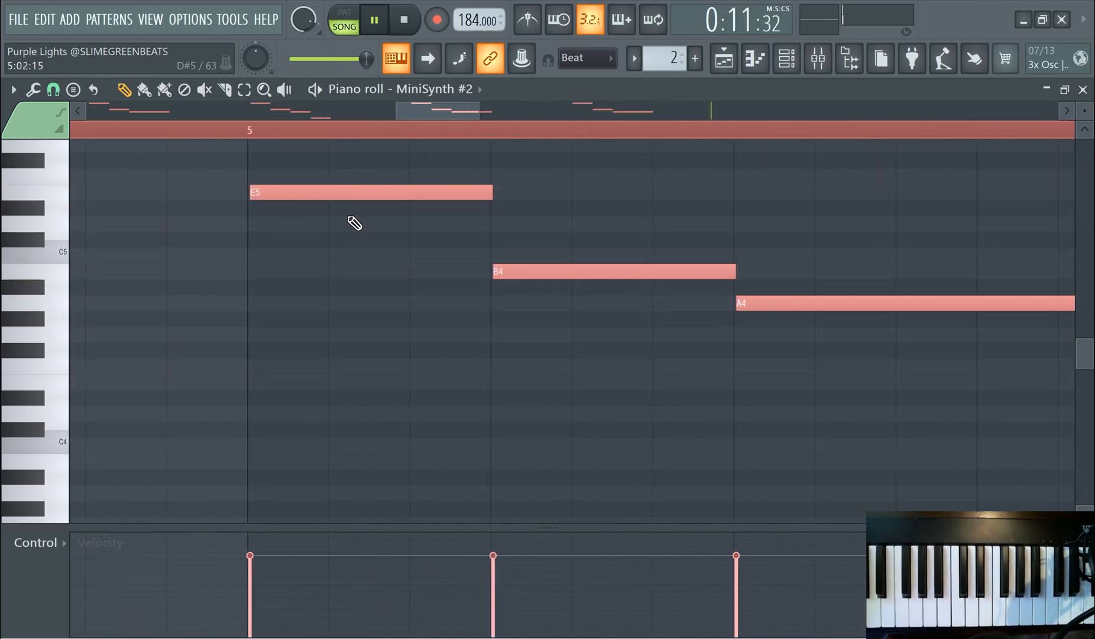
pyautogui.click(724, 57)
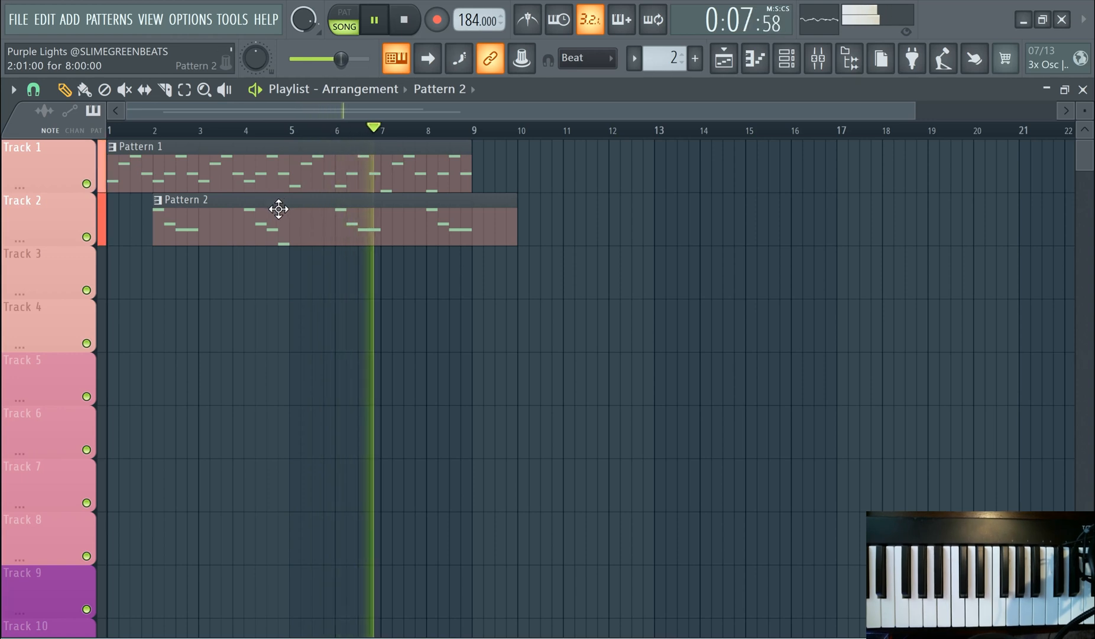
pyautogui.hotkey('ctrl', 'z')
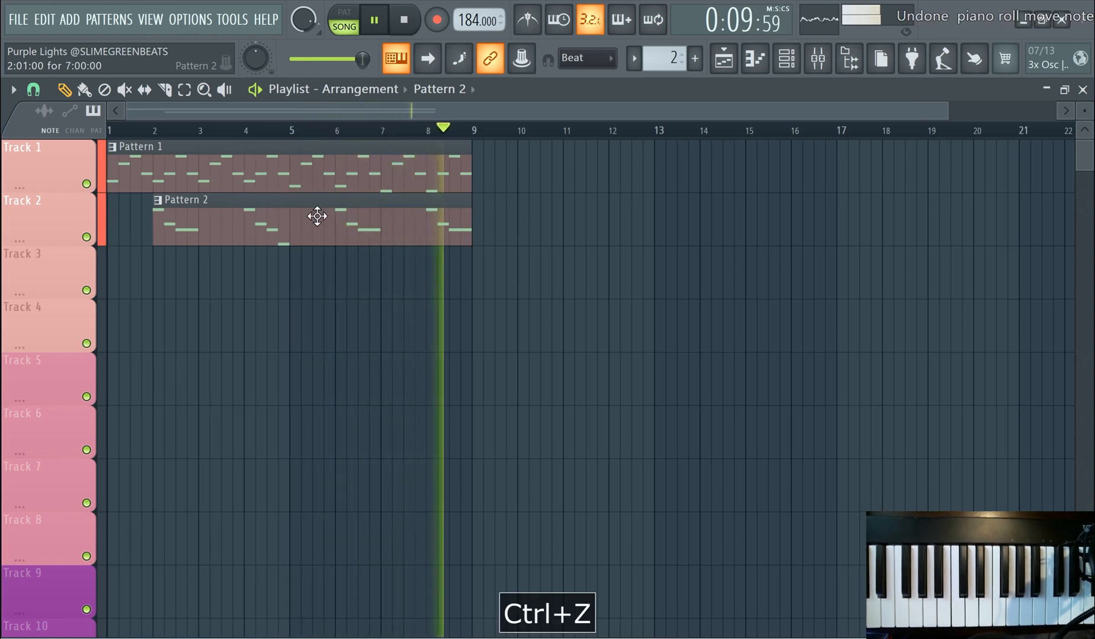
# Show the channel rack over the playlist and advance to the empty Pattern 3
pyautogui.click(786, 58)
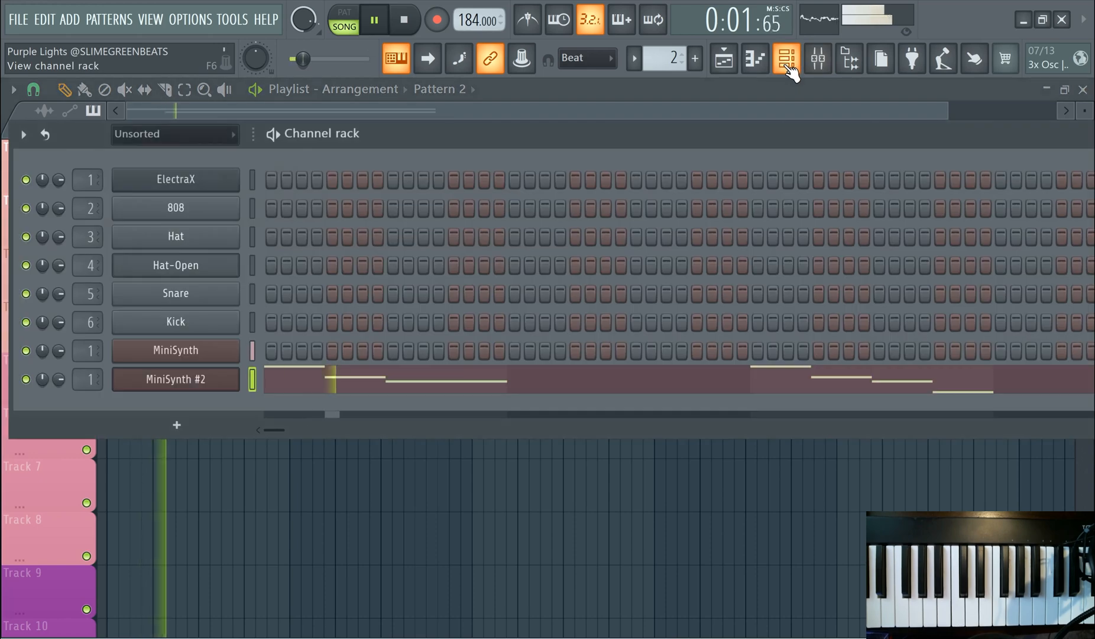
pyautogui.click(721, 65)
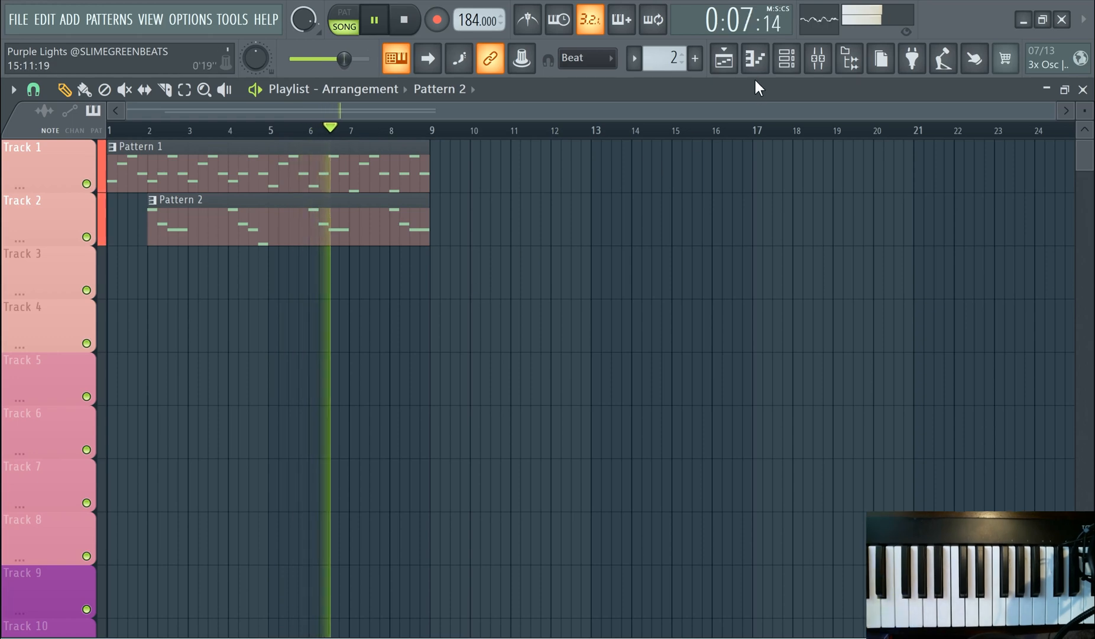
pyautogui.click(787, 58)
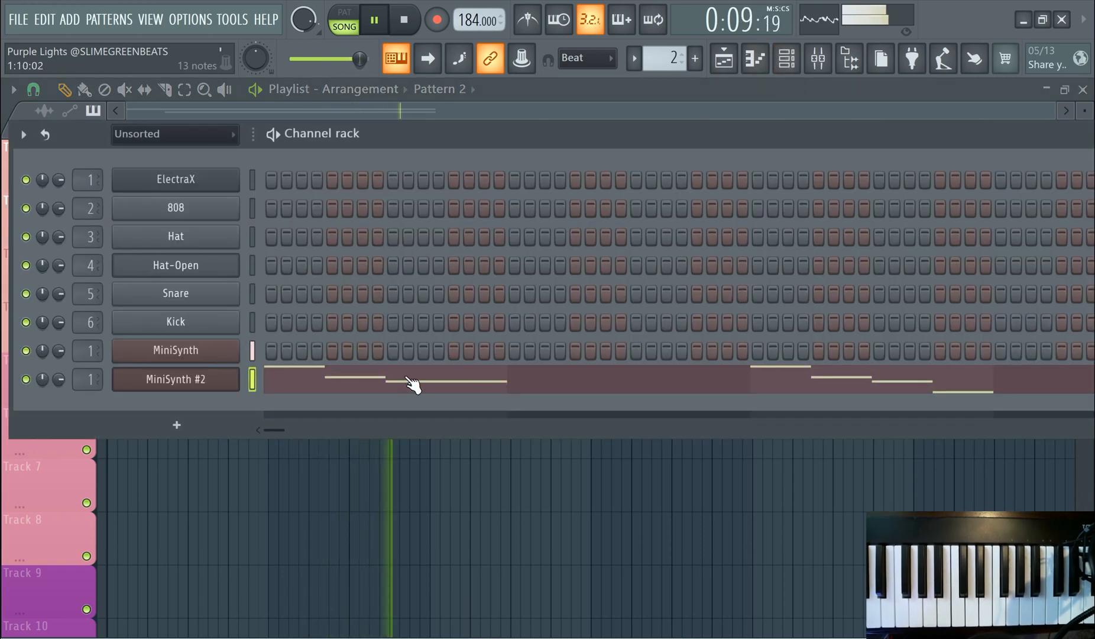
pyautogui.click(694, 57)
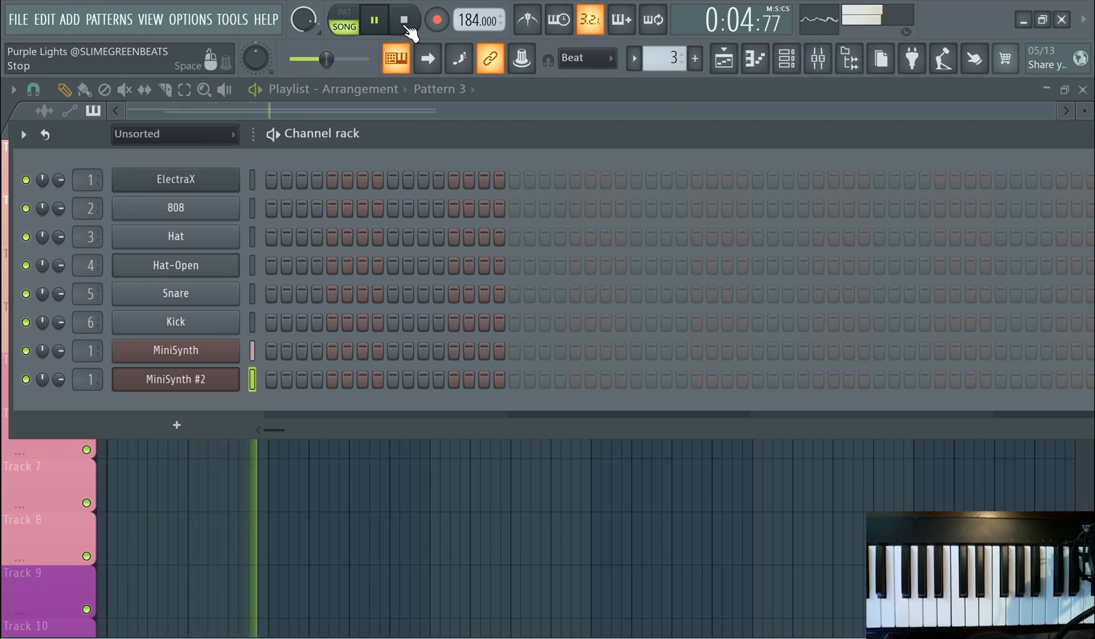
# Add Fruity Fast Dist to effect slot 7 of the Melody mixer track
pyautogui.click(819, 58)
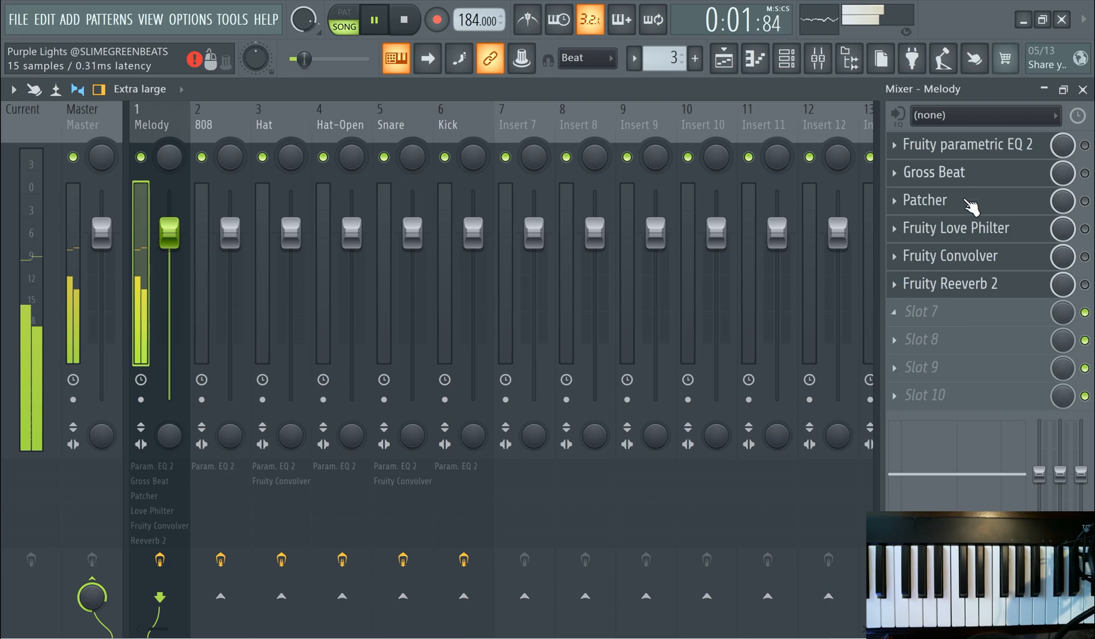
pyautogui.click(945, 321)
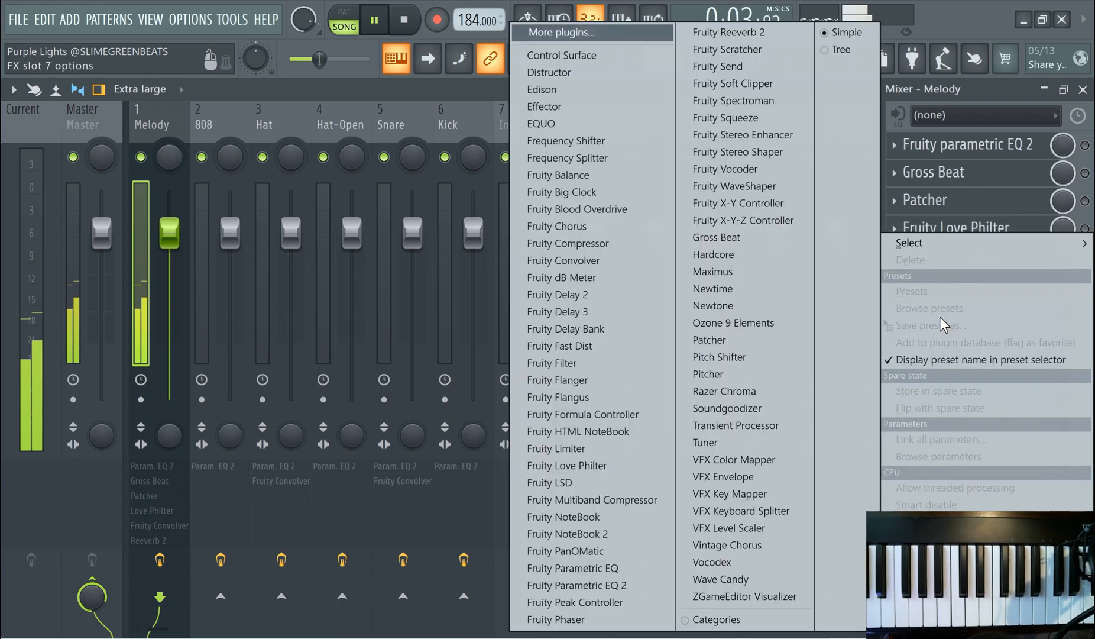
pyautogui.moveTo(981, 244)
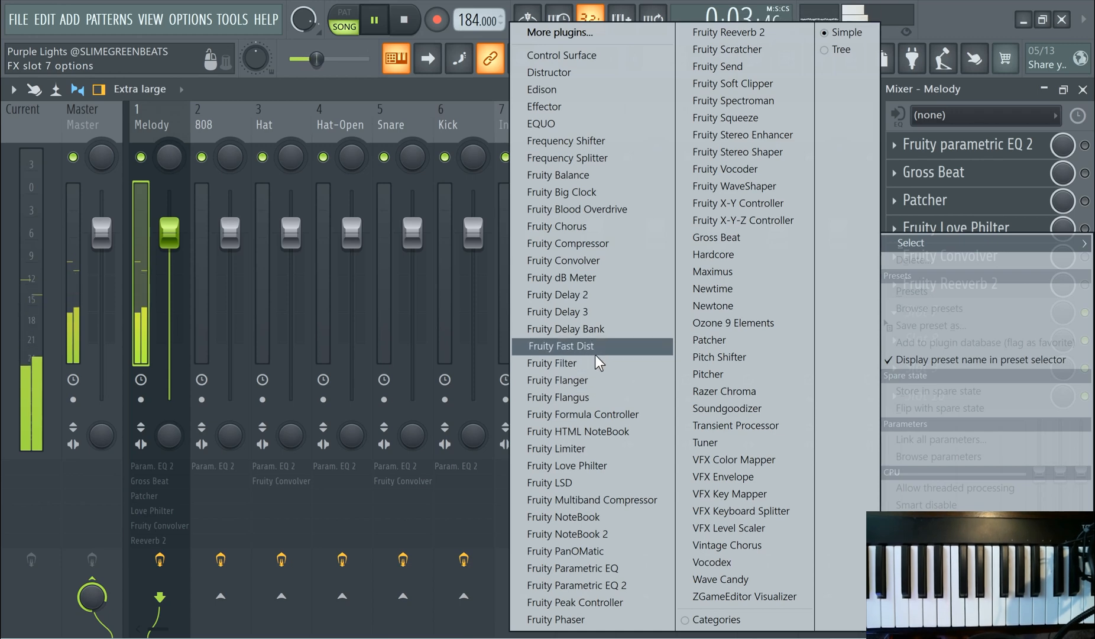
pyautogui.click(559, 346)
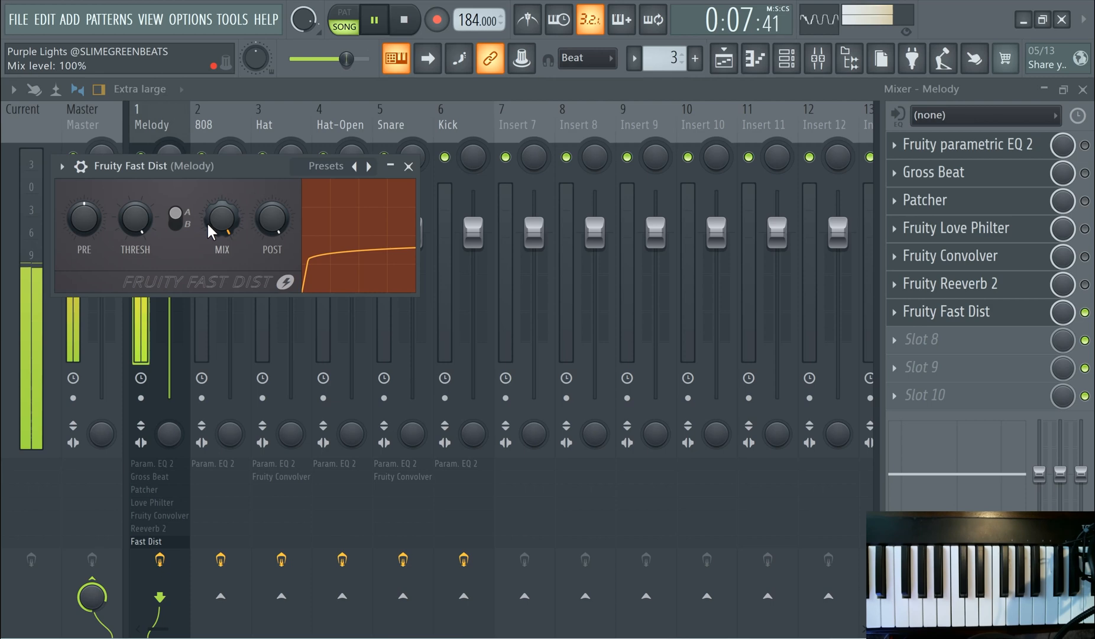
# Load the Fruity Fast Dist preset The Heat and compare distortion types A and B, keeping type B
pyautogui.click(190, 220)
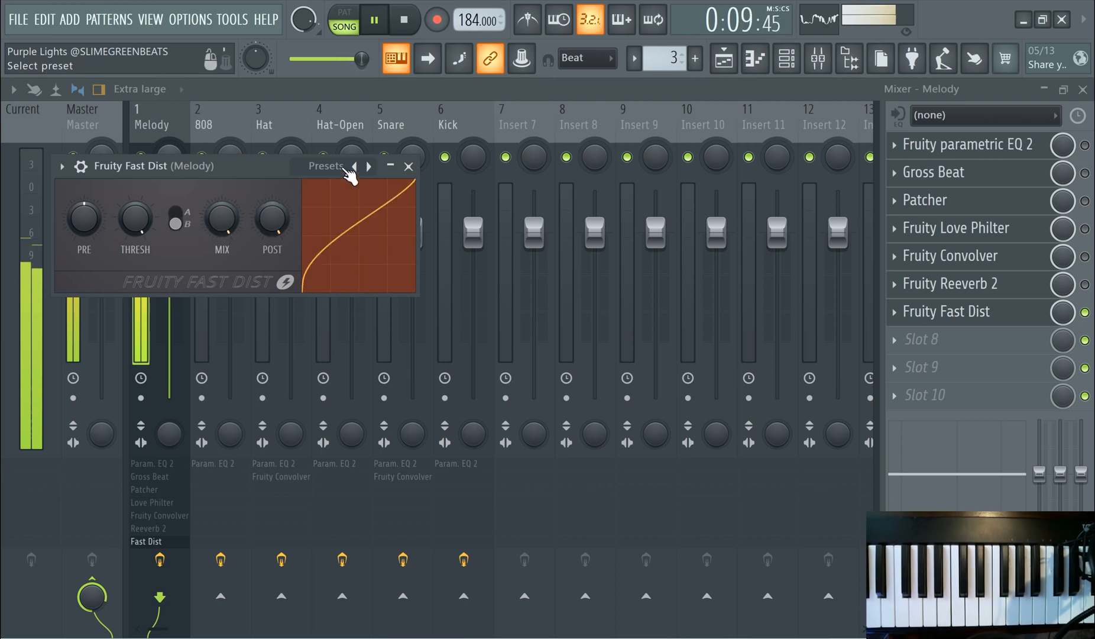
pyautogui.click(341, 166)
pyautogui.click(391, 282)
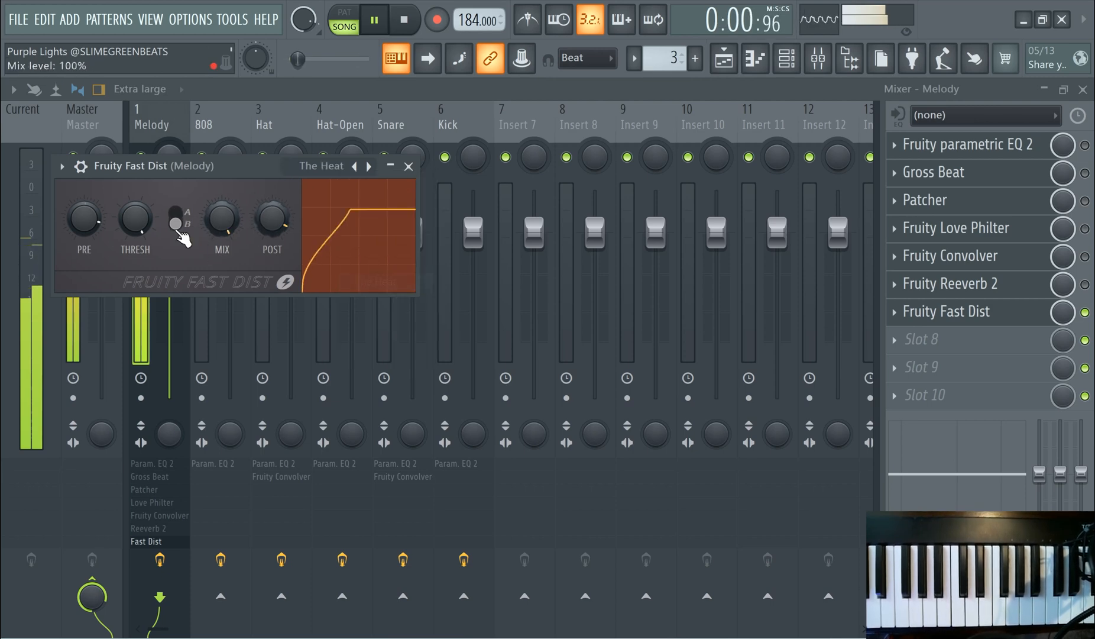
pyautogui.click(175, 219)
pyautogui.click(188, 223)
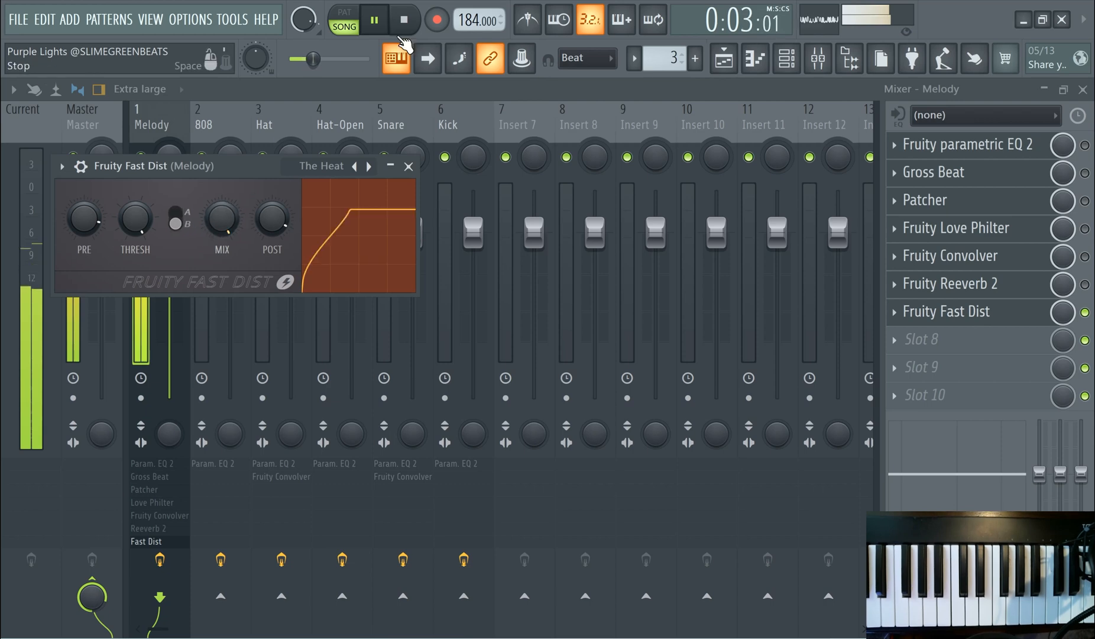
# Pause playback, disable Fruity Fast Dist on the Melody track, and resume playing
pyautogui.click(374, 20)
pyautogui.click(1085, 313)
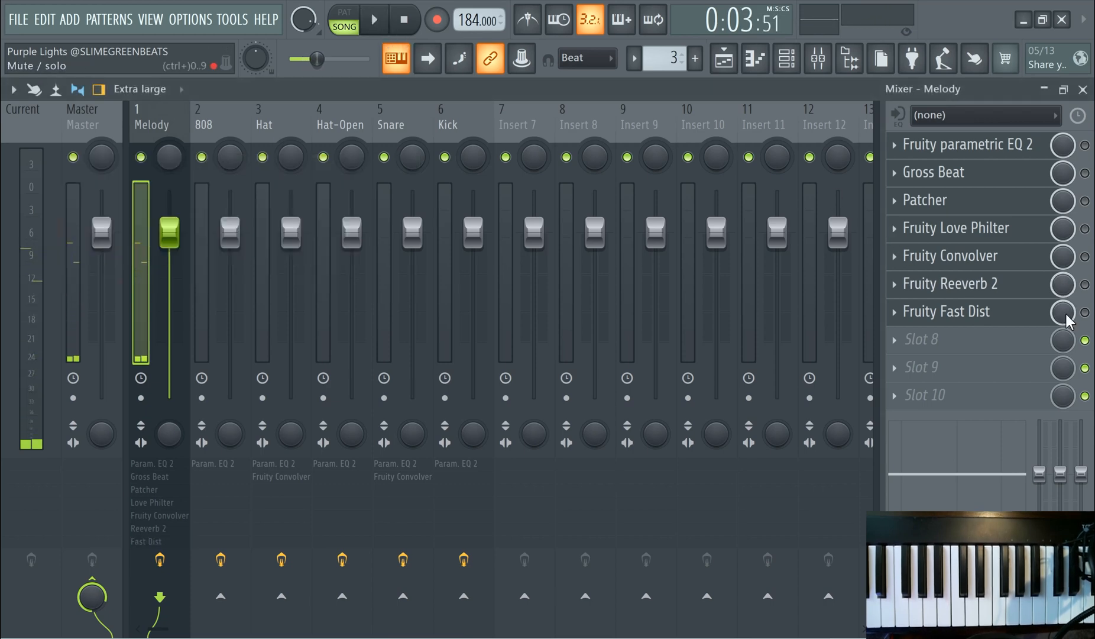
pyautogui.press('space')
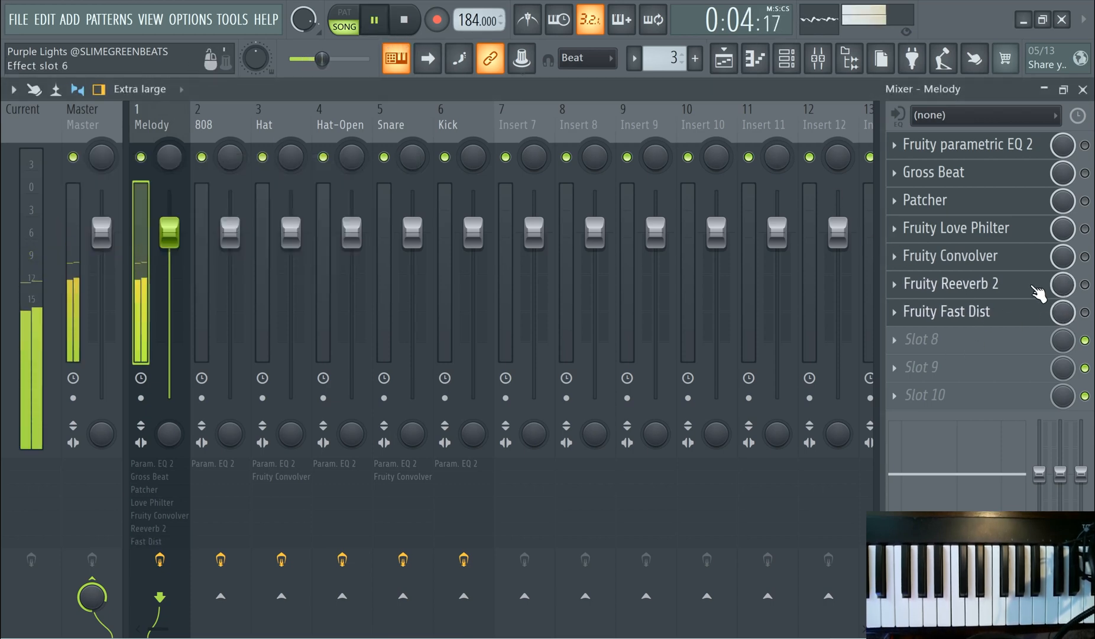
# Enable Fruity Convolver on the Melody mixer track and open its plugin window
pyautogui.click(1086, 257)
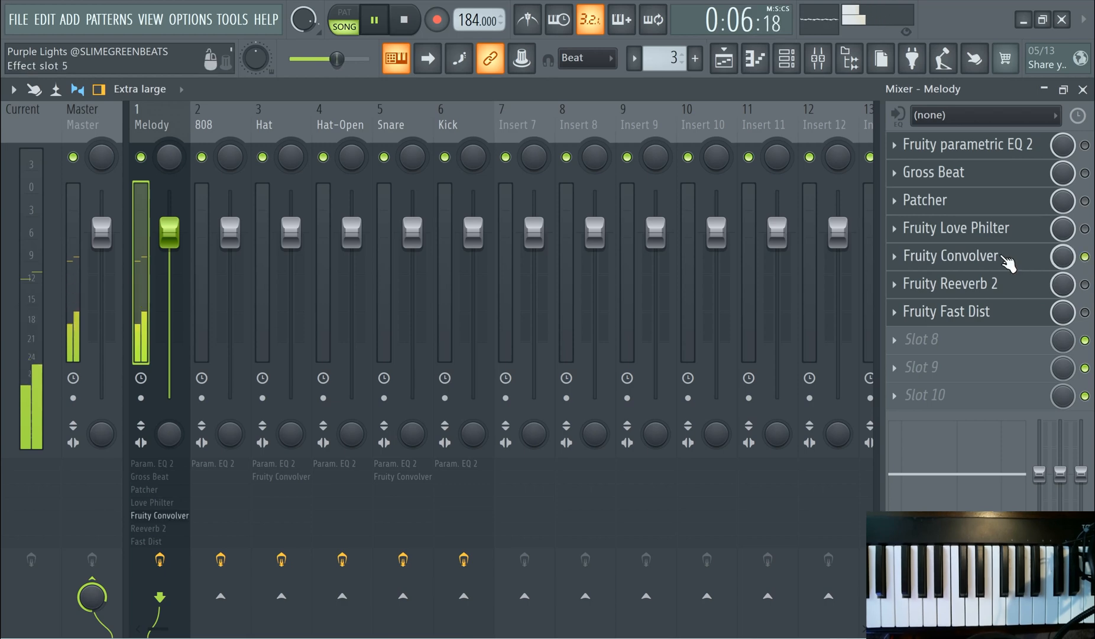
pyautogui.click(996, 257)
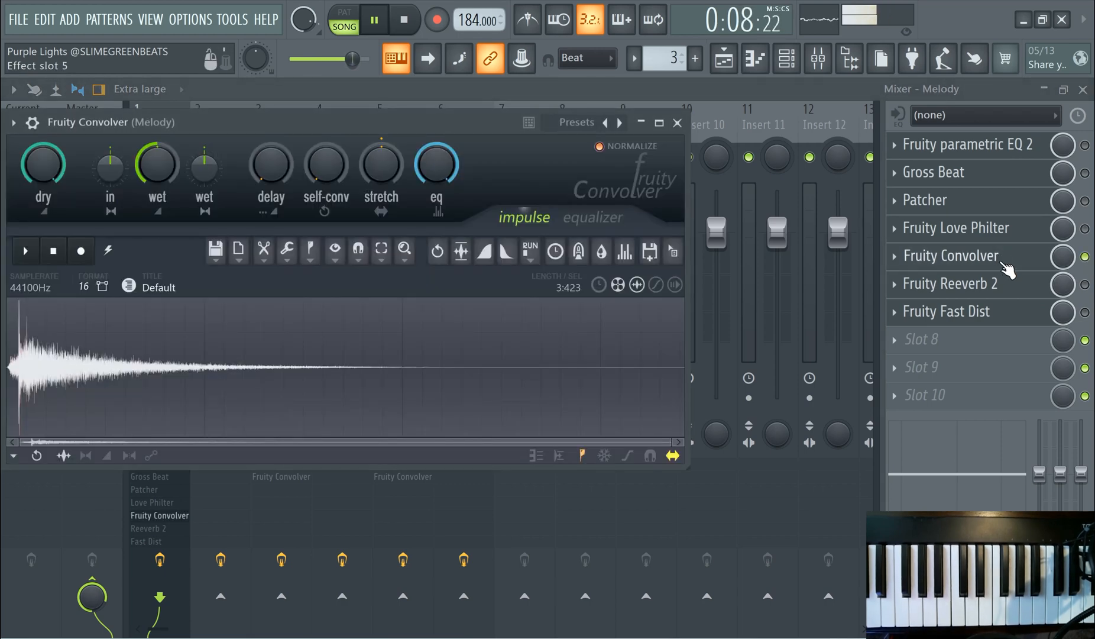
# Check the Melody sound with Fruity Convolver toggled, and enable Fruity Parametric EQ 2 on the Melody mixer track with its window open
pyautogui.click(1086, 257)
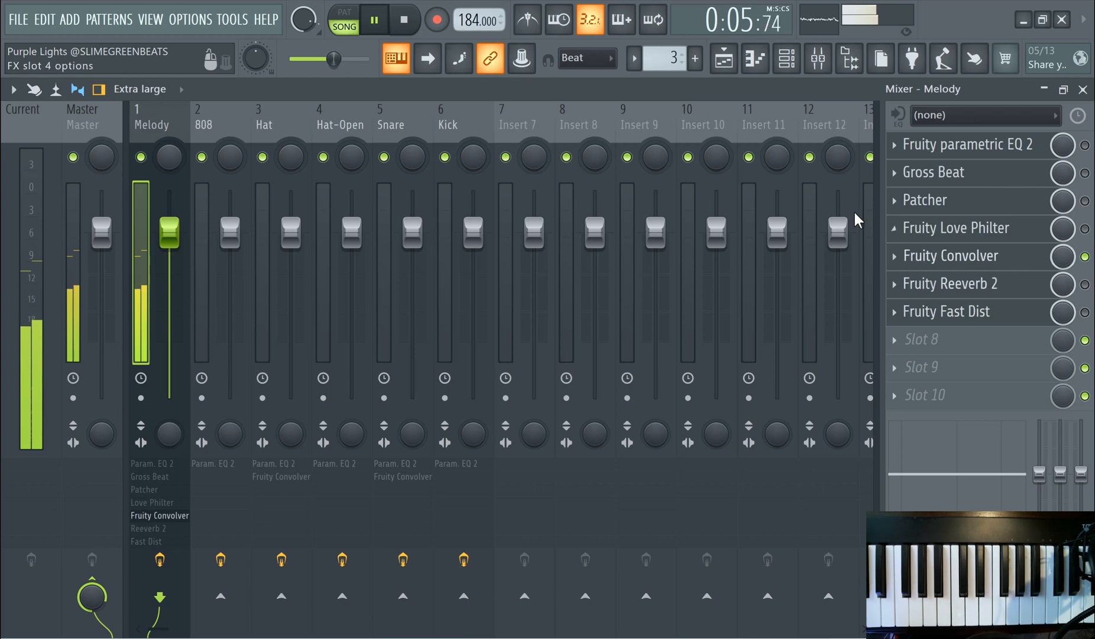
pyautogui.click(732, 75)
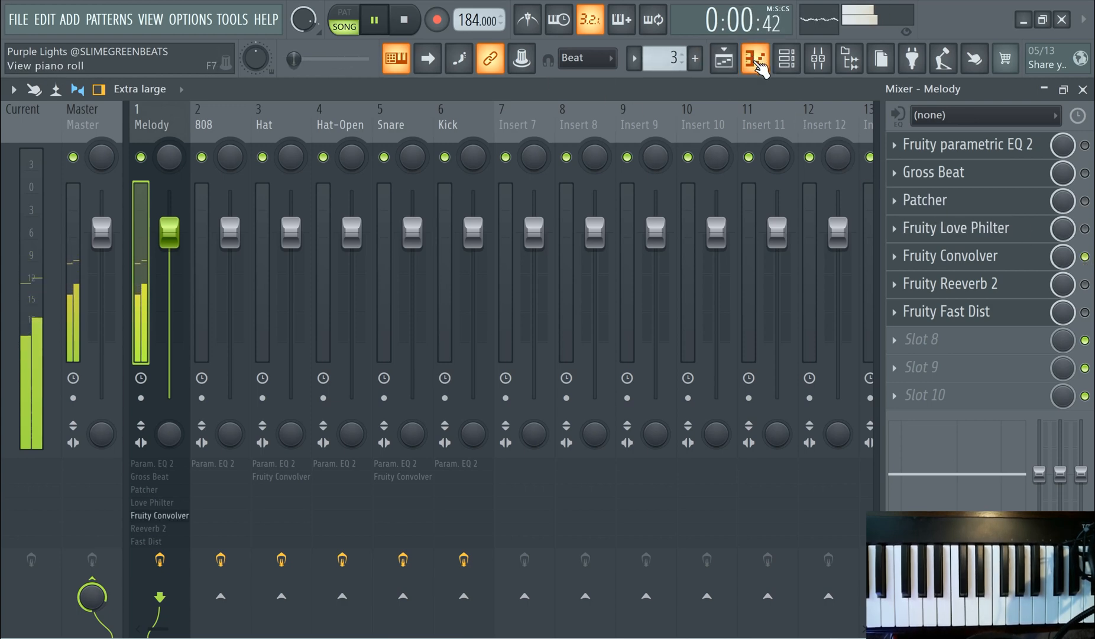
pyautogui.click(1004, 152)
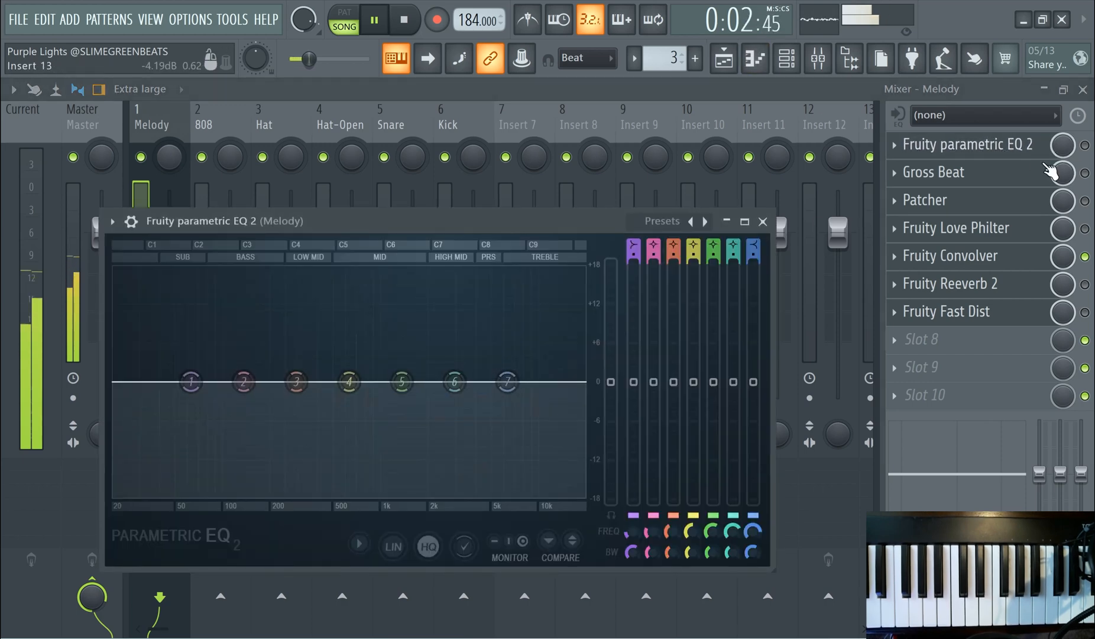
pyautogui.click(1085, 146)
pyautogui.click(1016, 146)
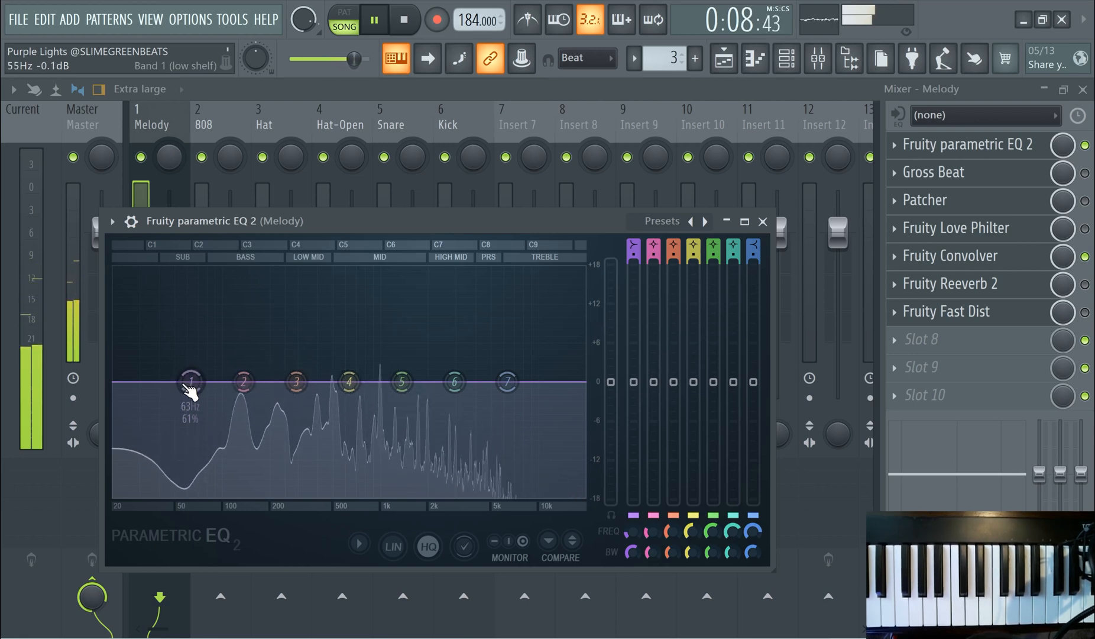
# Cut the melody's low end with EQ band 1 at -18 dB, a steeper order and a frequency slightly below 88 Hz
pyautogui.moveTo(181, 380); pyautogui.dragTo(117, 493)
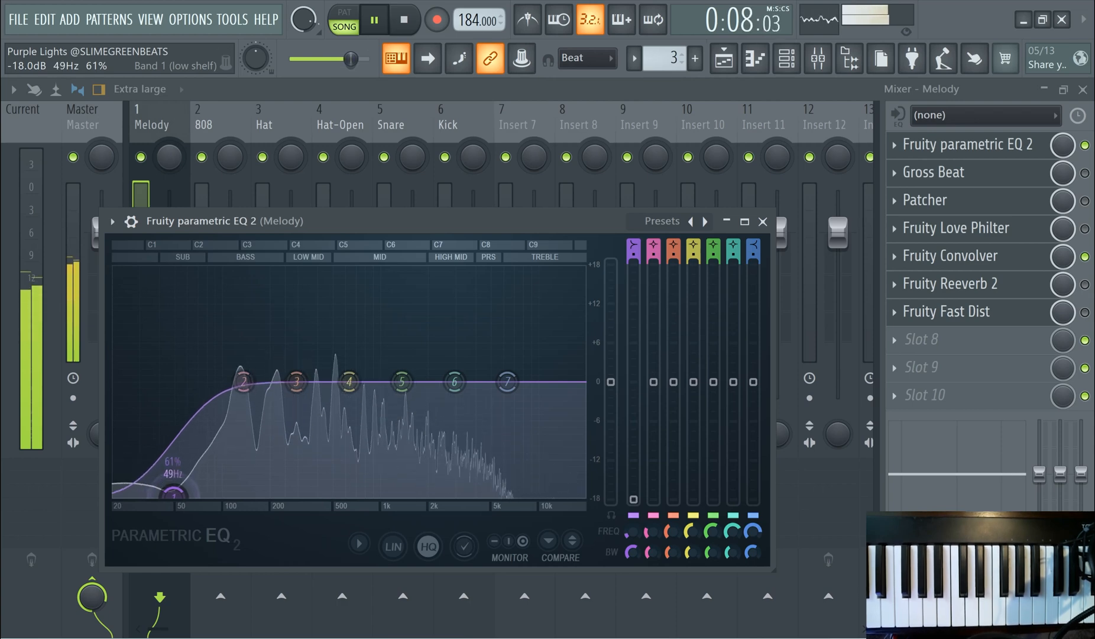
pyautogui.rightClick(196, 495)
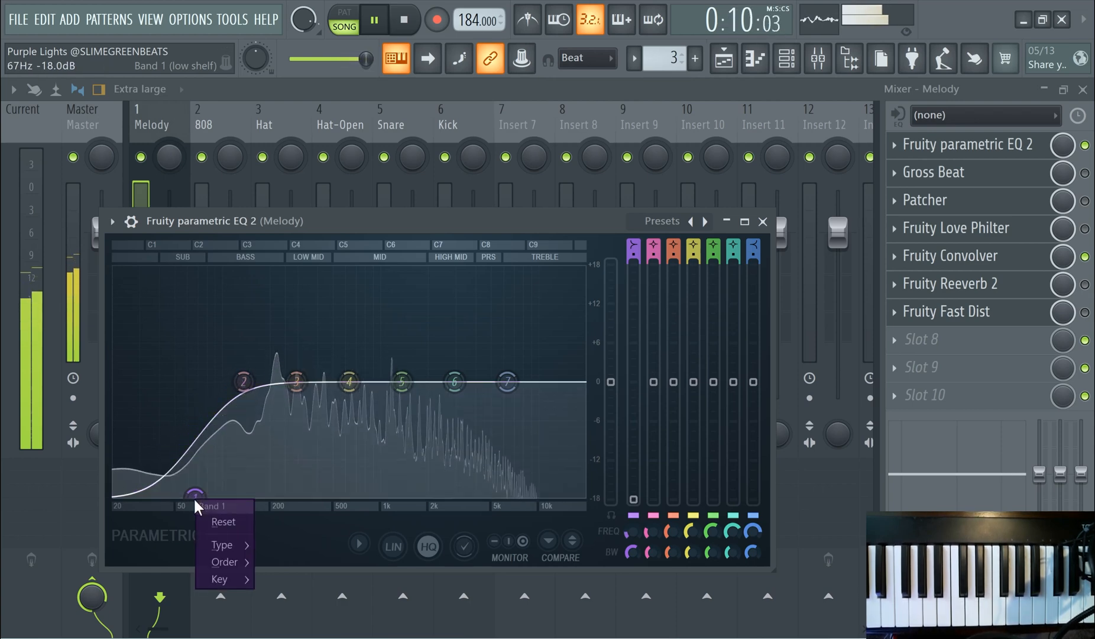
pyautogui.moveTo(228, 562)
pyautogui.click(287, 553)
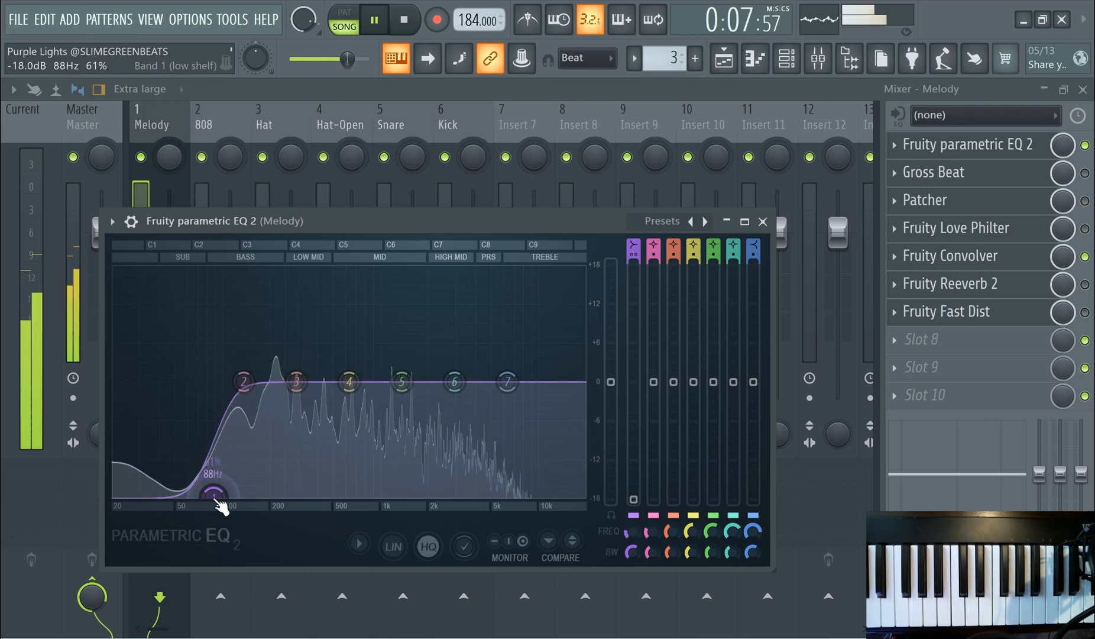
pyautogui.moveTo(213, 496); pyautogui.dragTo(206, 496)
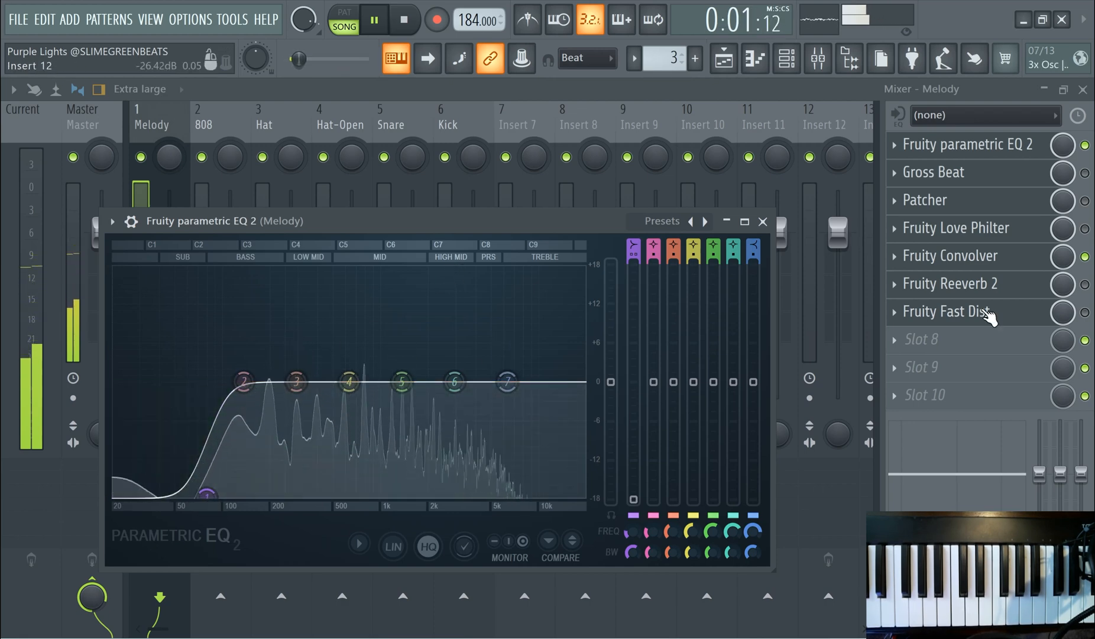
pyautogui.click(1086, 146)
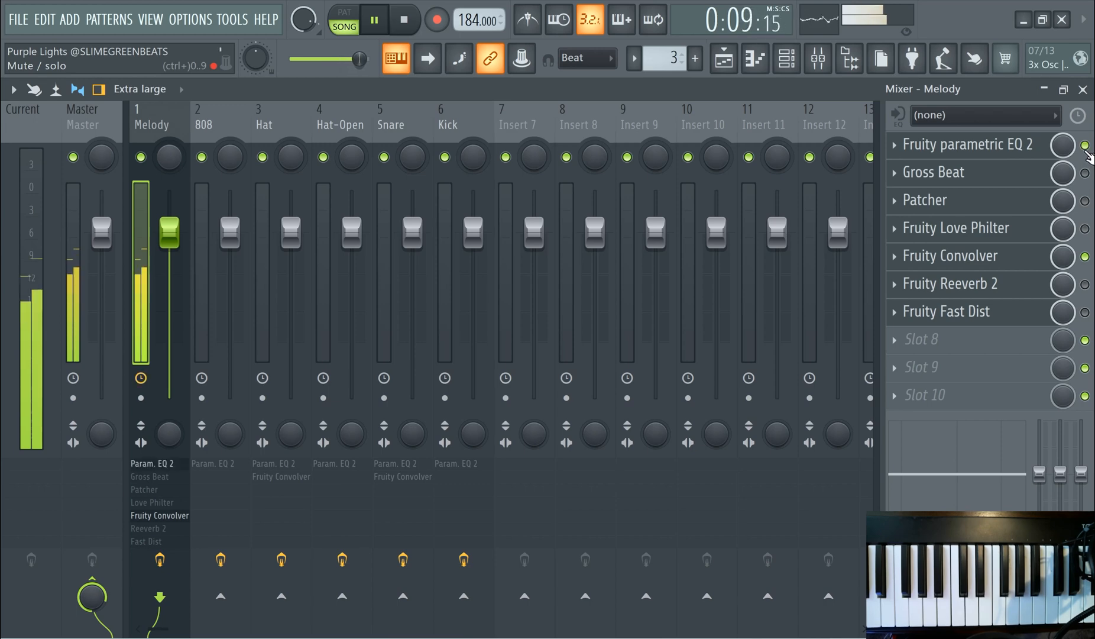
# Pause playback, examine the Pattern 1 notes across all eight bars in the piano roll, and return to the playlist
pyautogui.click(723, 59)
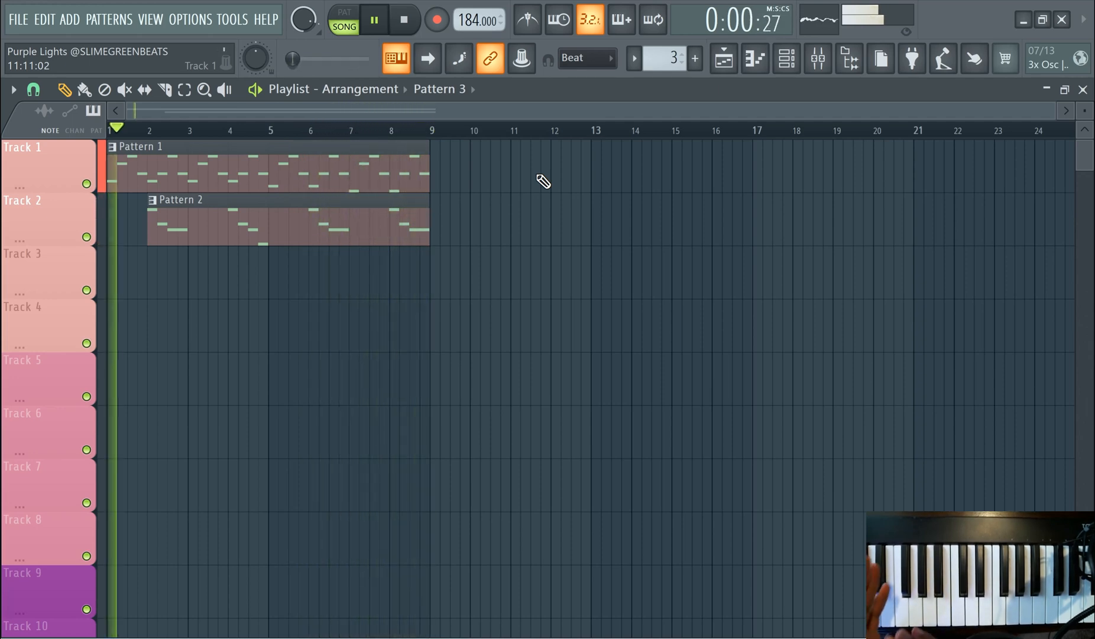
pyautogui.click(379, 20)
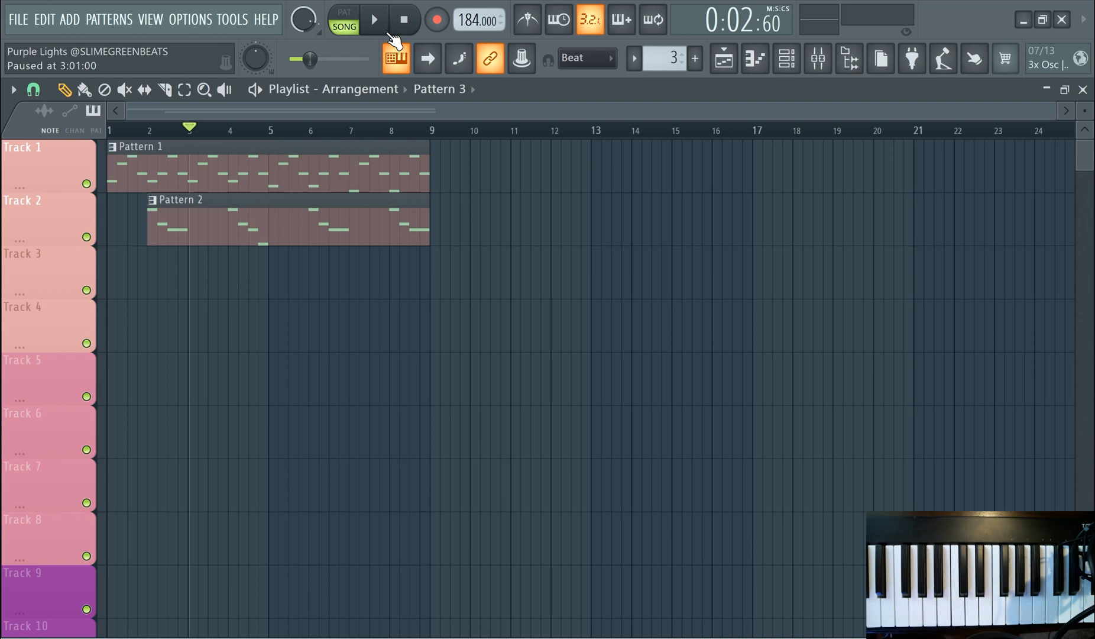
pyautogui.doubleClick(287, 166)
pyautogui.moveTo(408, 112); pyautogui.dragTo(86, 139)
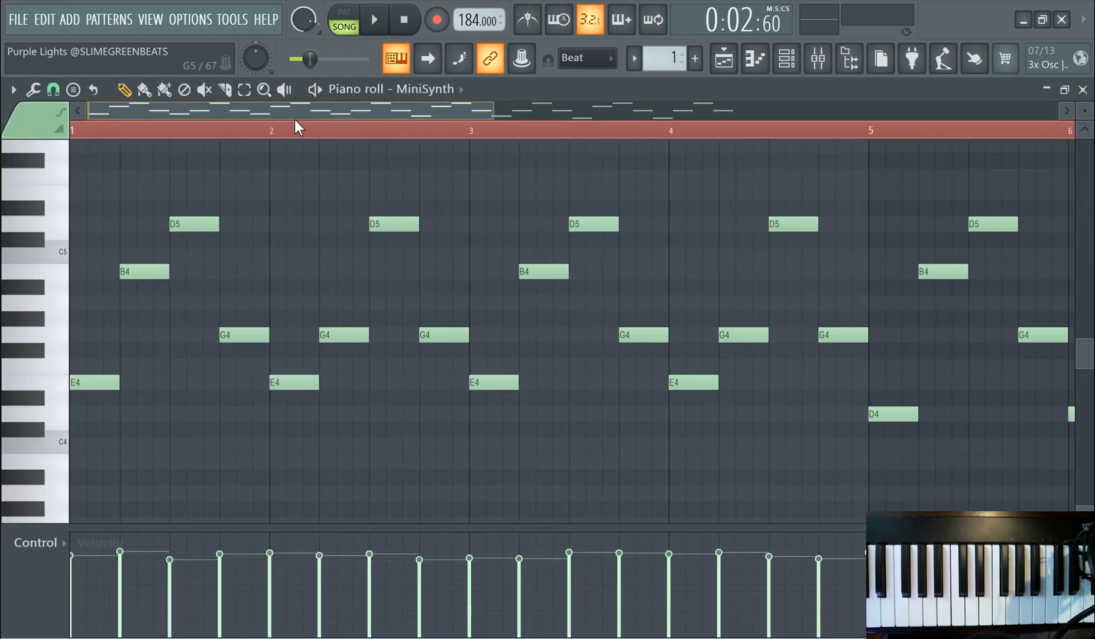
pyautogui.moveTo(903, 166); pyautogui.dragTo(908, 168)
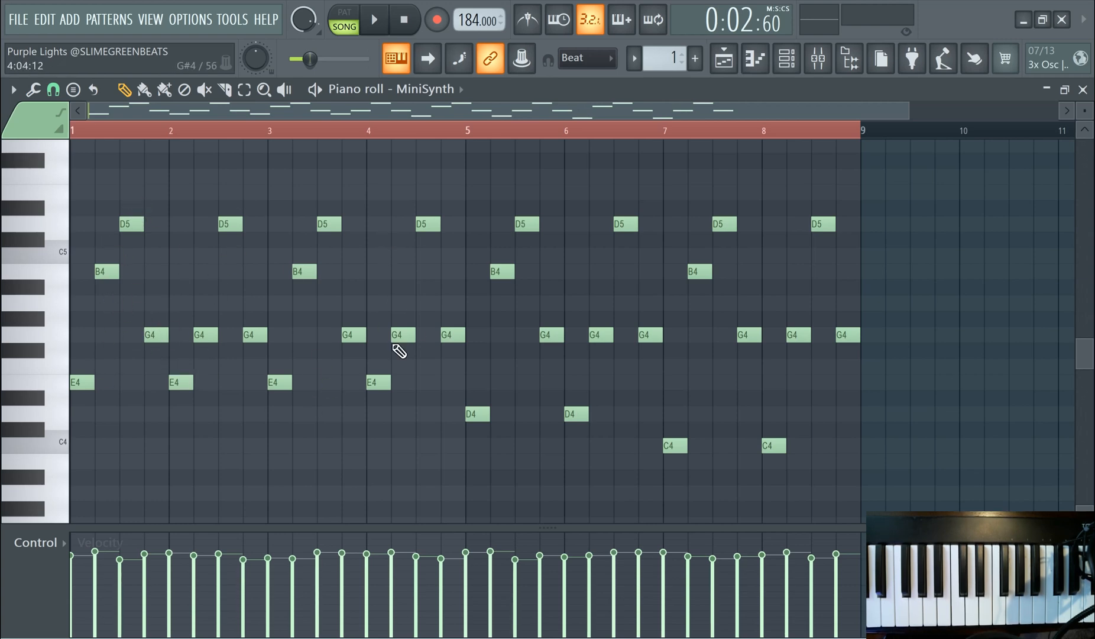
pyautogui.click(737, 61)
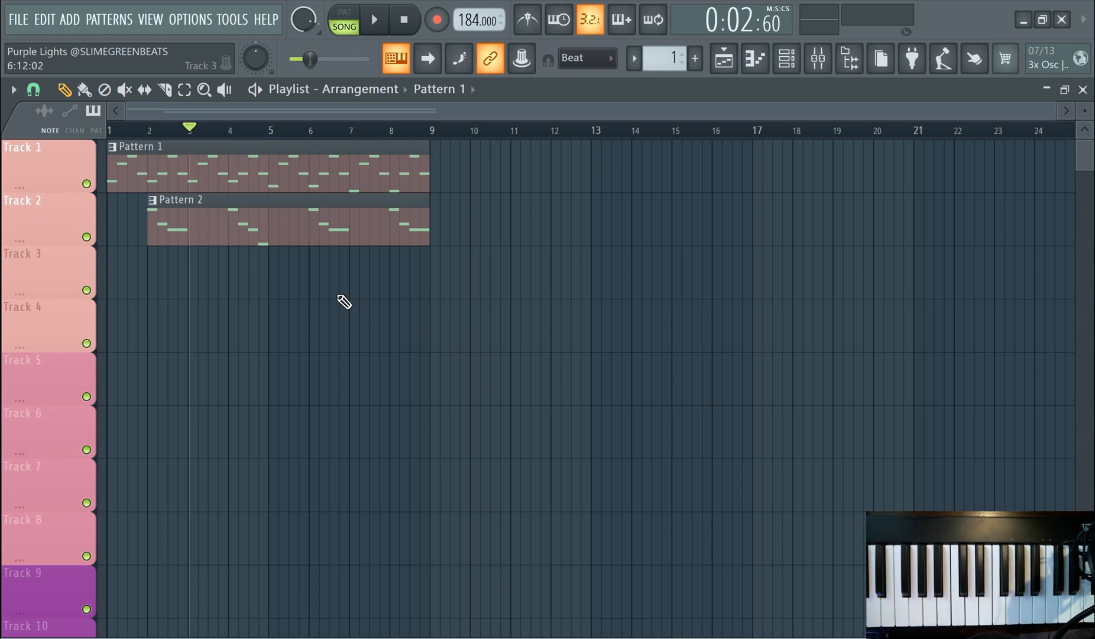
pyautogui.scroll(2, 345, 302)
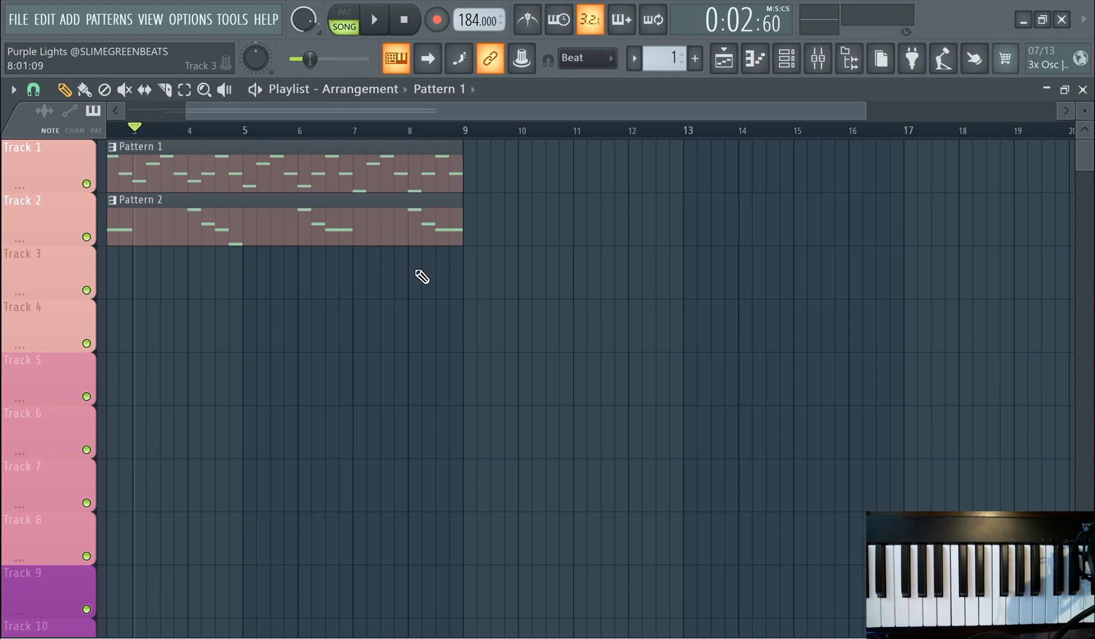
pyautogui.scroll(-2, 464, 296)
pyautogui.scroll(2, 487, 296)
pyautogui.scroll(-2, 505, 319)
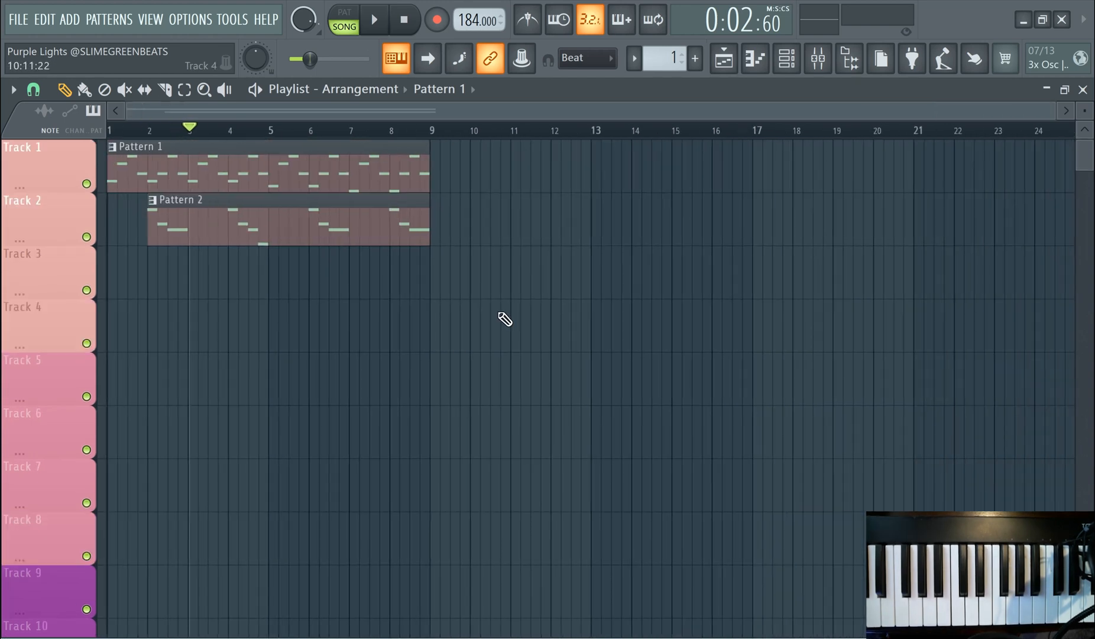